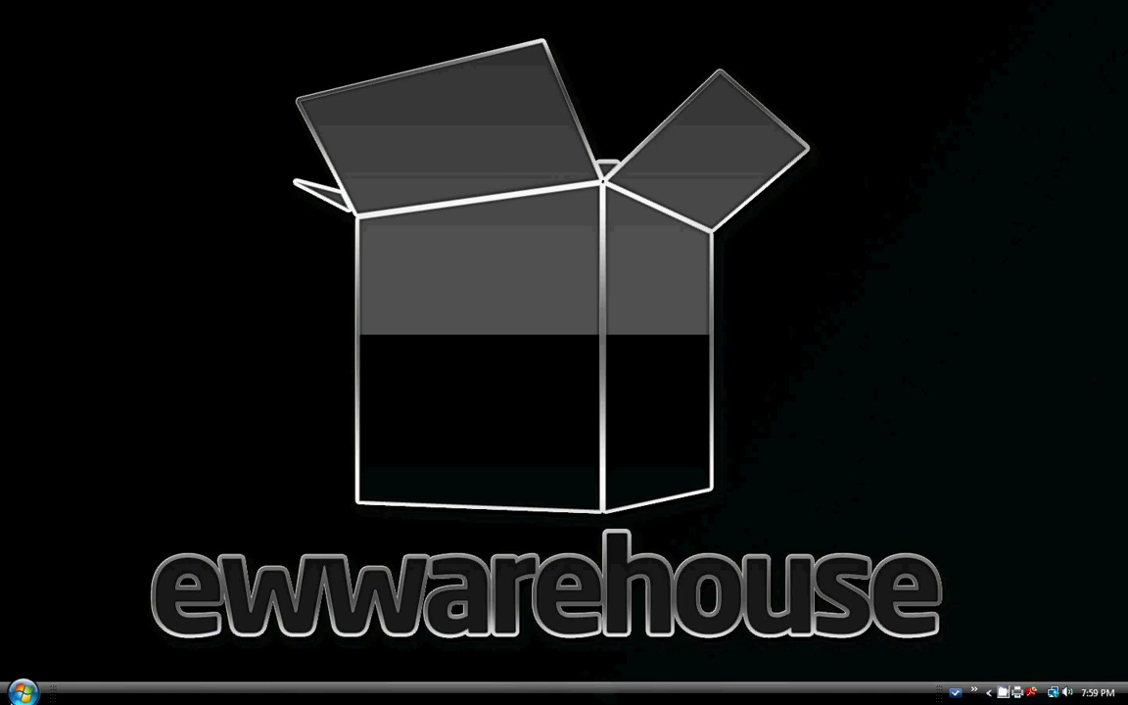
Open Google Chrome and go to the ewwarehouse.info website.
{"action": "left_click", "coordinate": [21, 692]}
{"action": "left_click", "coordinate": [55, 346]}
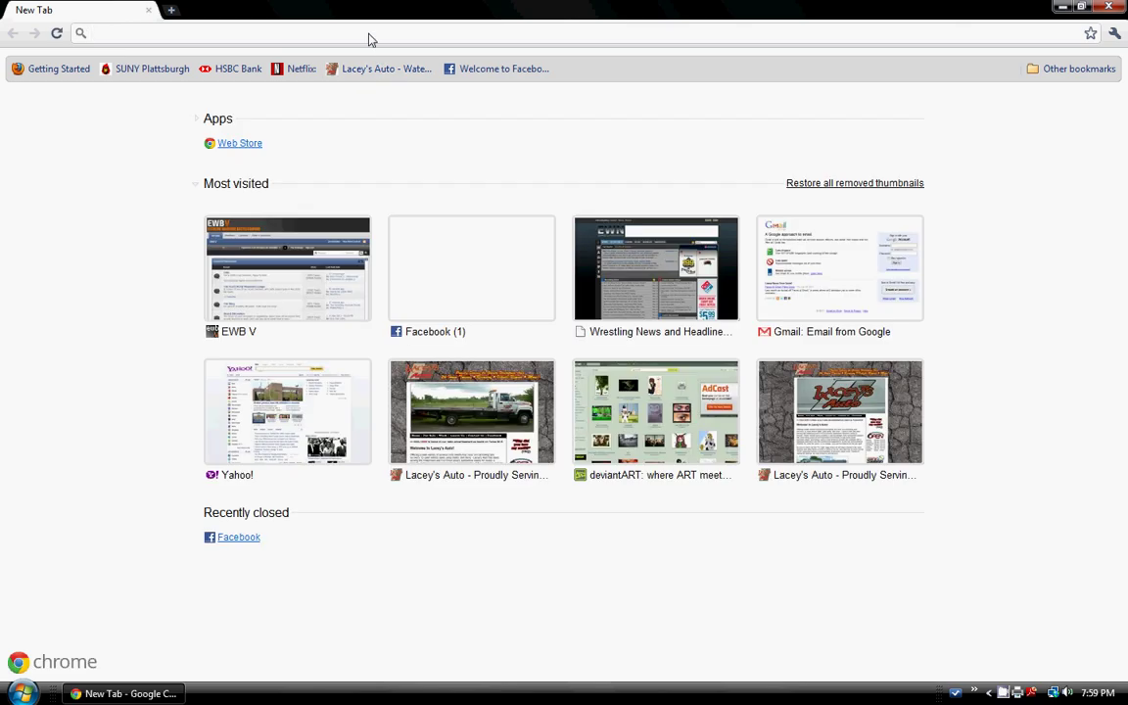
{"action": "type", "text": "EWWARE"}
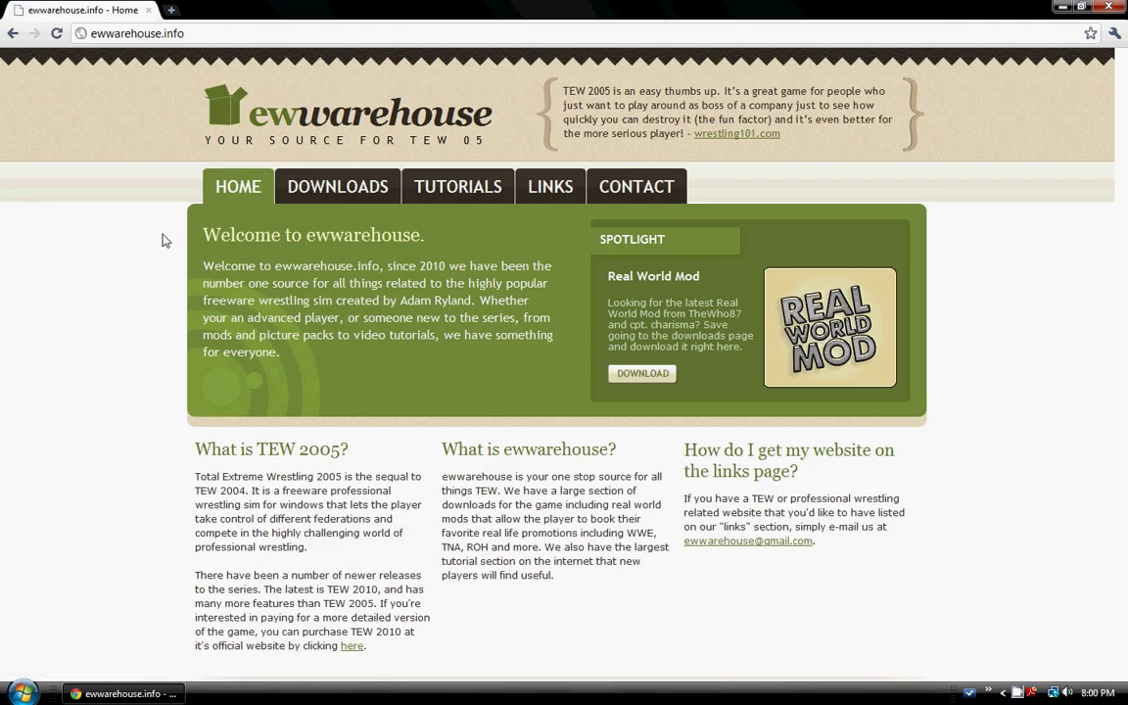
Download the May 2011 Real World Update from the site's downloads page and close the browser.
{"action": "left_click", "coordinate": [338, 194]}
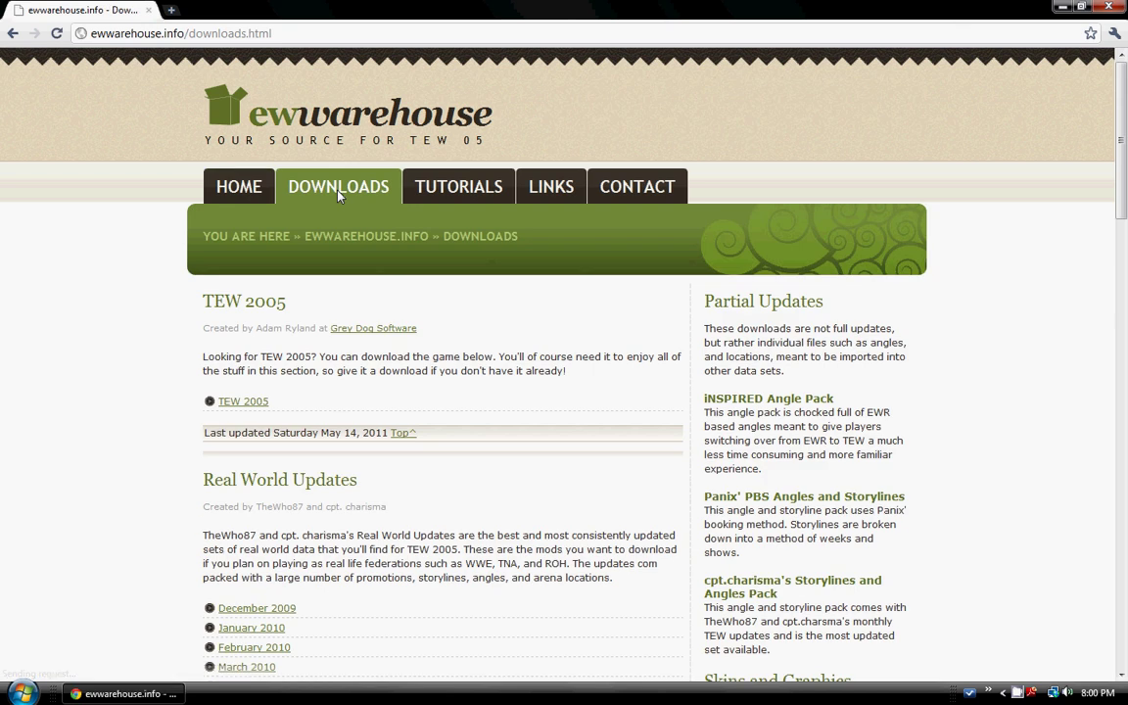
{"action": "scroll", "coordinate": [314, 196], "scroll_direction": "down", "scroll_amount": 5}
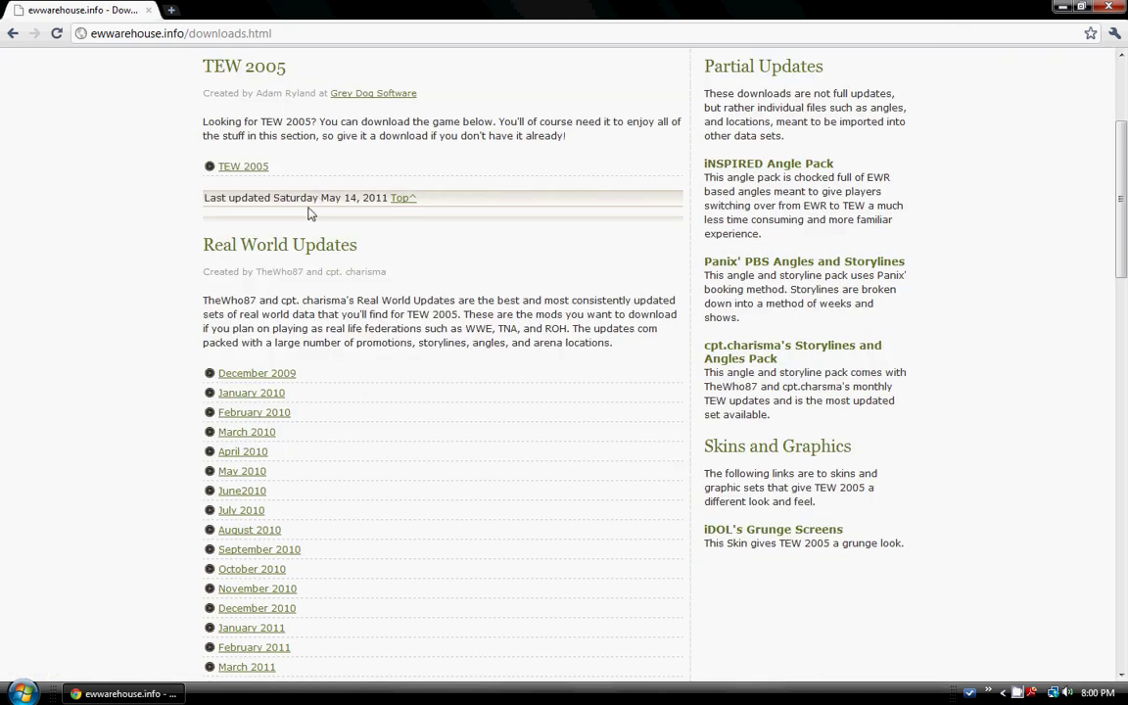
{"action": "scroll", "coordinate": [467, 367], "scroll_direction": "down", "scroll_amount": 3}
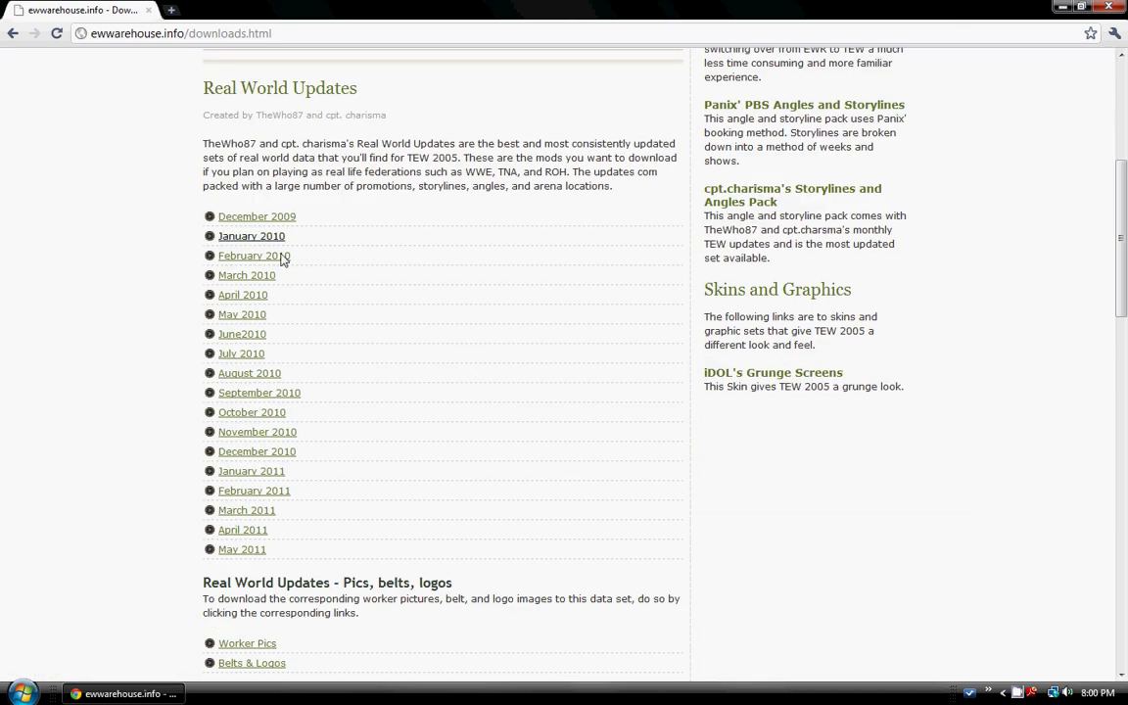
{"action": "left_click", "coordinate": [246, 551]}
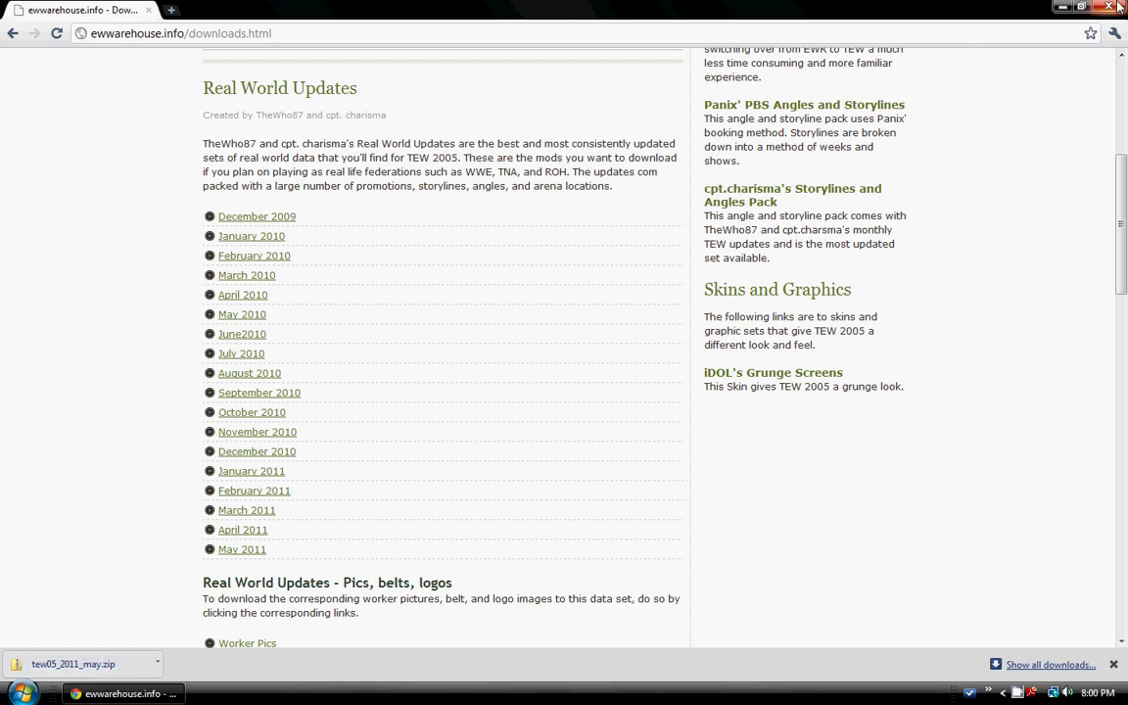
{"action": "key", "text": "alt+F4"}
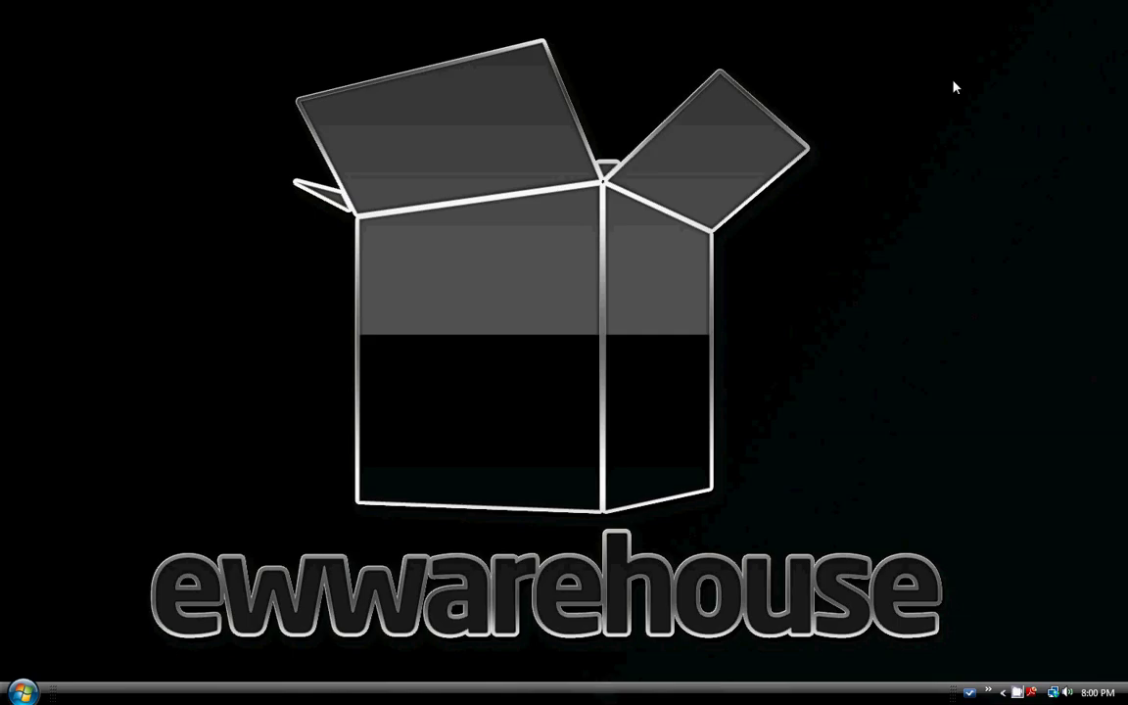
Open the Downloads folder inside the personal user folder in Windows Explorer.
{"action": "left_click", "coordinate": [21, 693]}
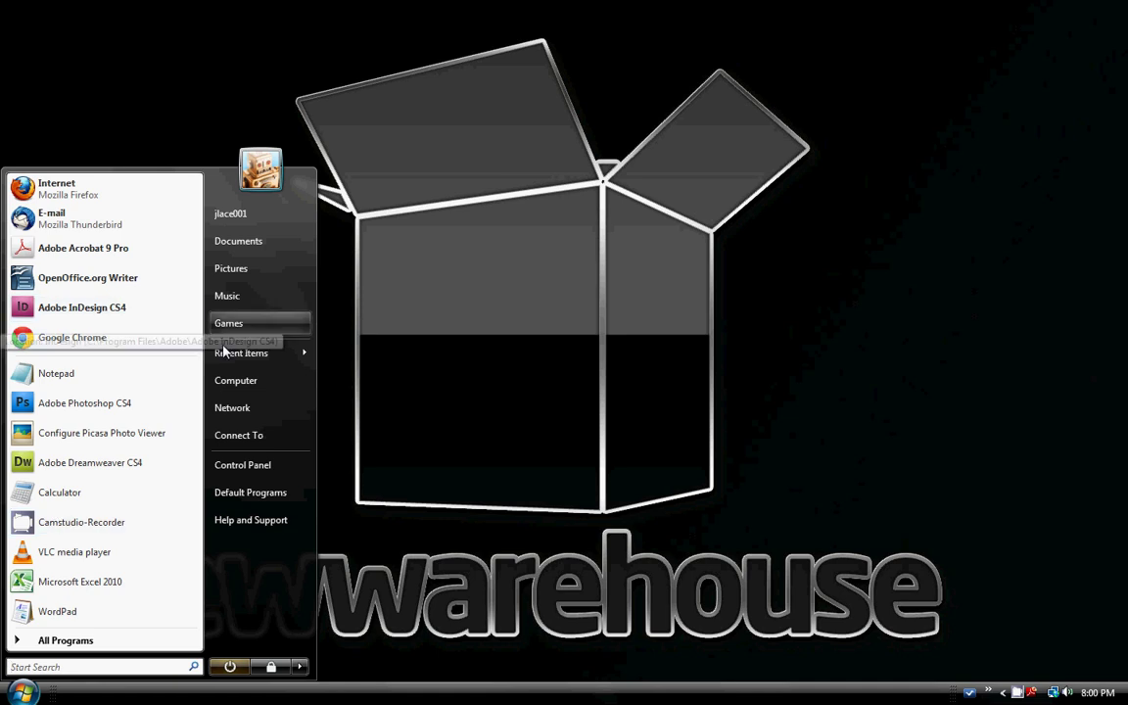
{"action": "left_click", "coordinate": [234, 215]}
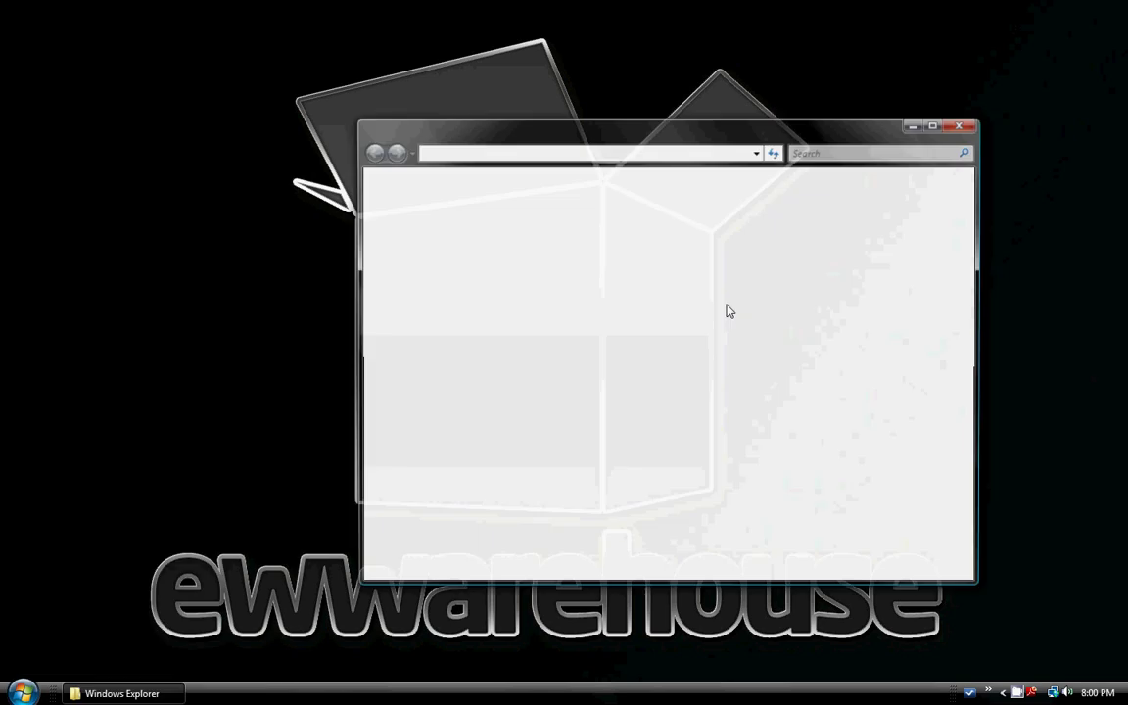
{"action": "double_click", "coordinate": [553, 500]}
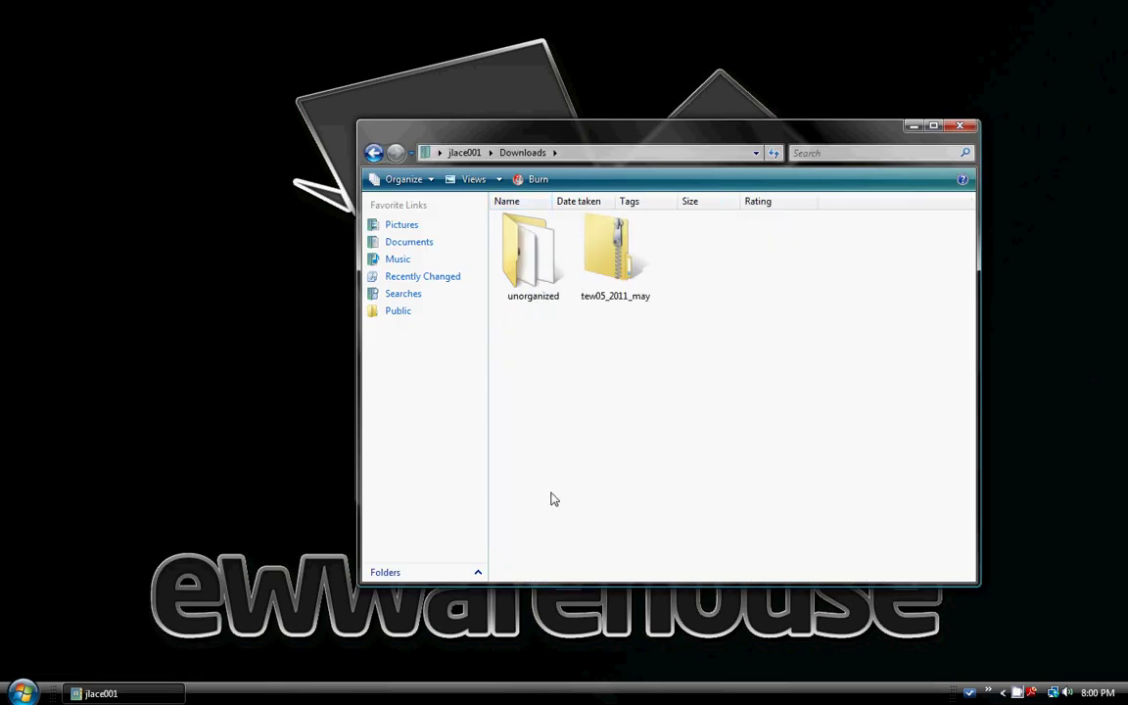
Extract all files of the tew05_2011_may archive to its default folder and close the Downloads window.
{"action": "left_click", "coordinate": [612, 264]}
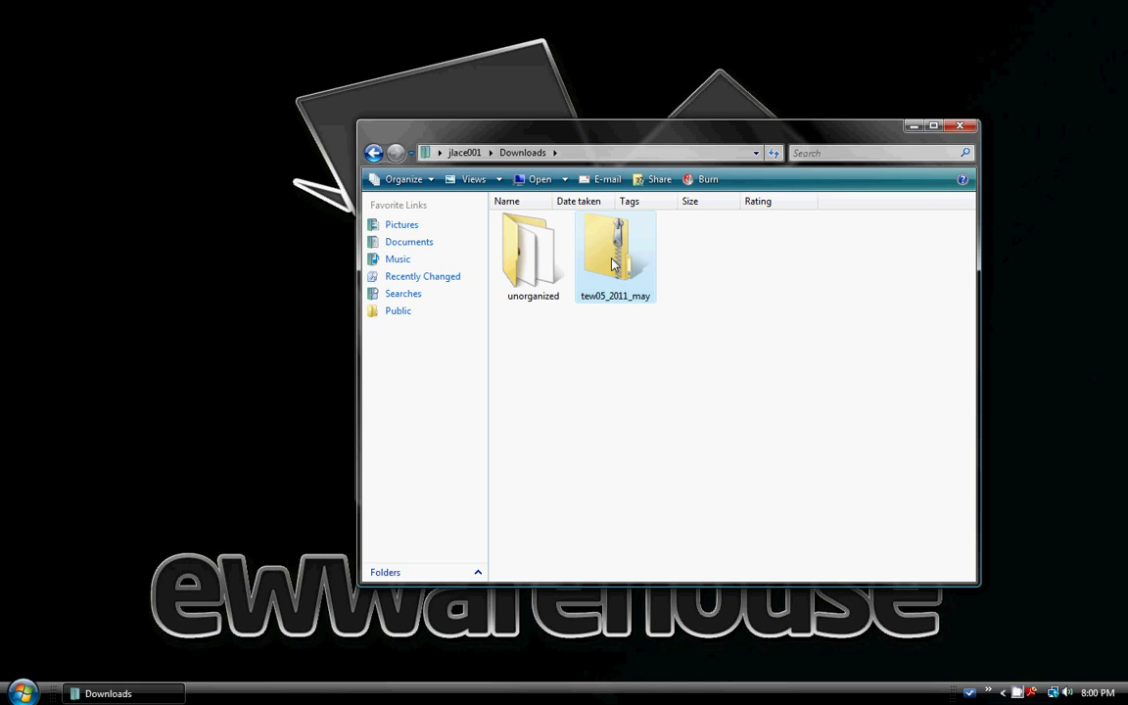
{"action": "right_click", "coordinate": [612, 260]}
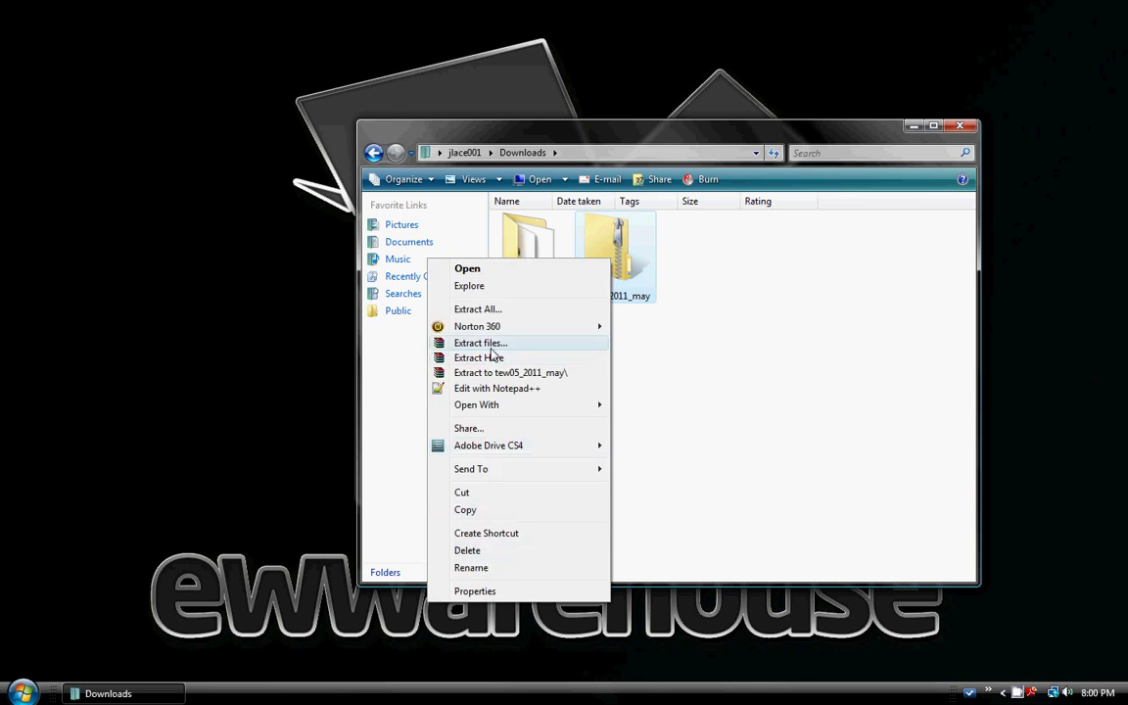
{"action": "left_click", "coordinate": [491, 309]}
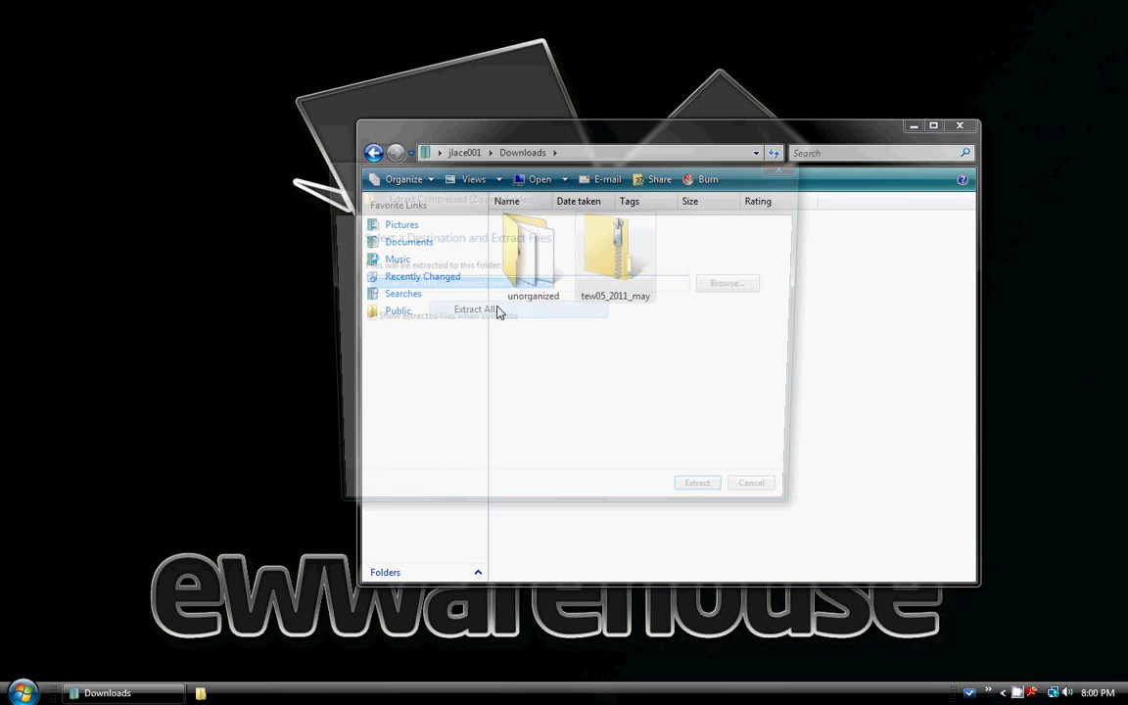
{"action": "left_click", "coordinate": [711, 501]}
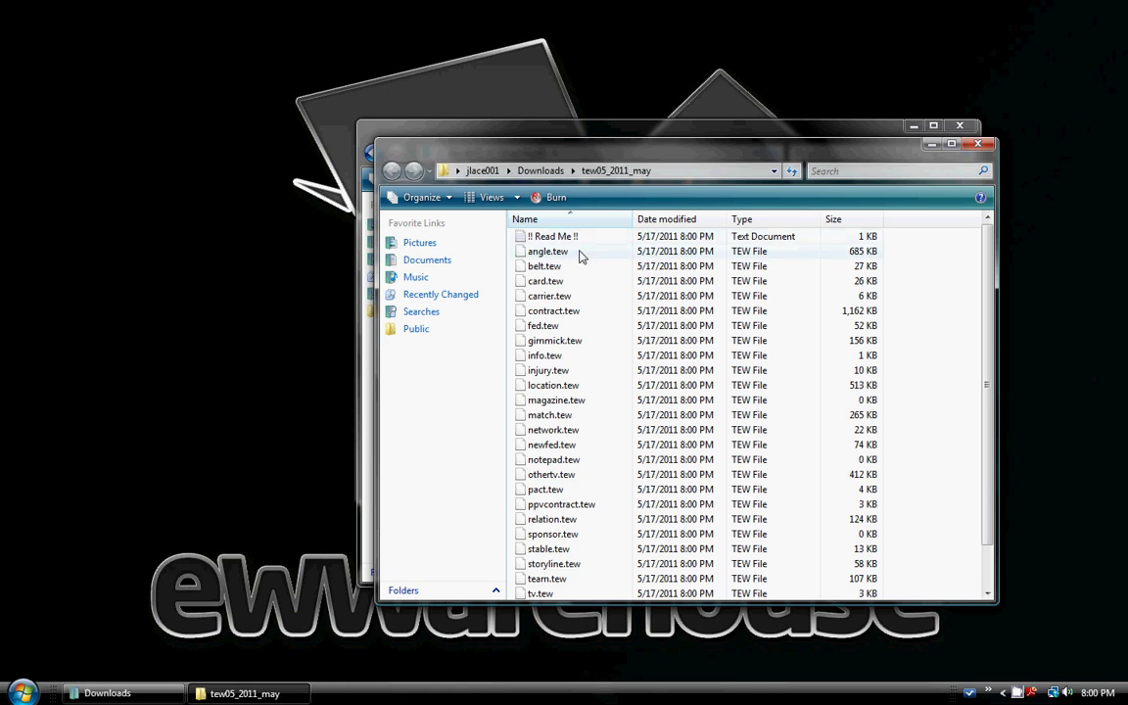
{"action": "left_click", "coordinate": [960, 126]}
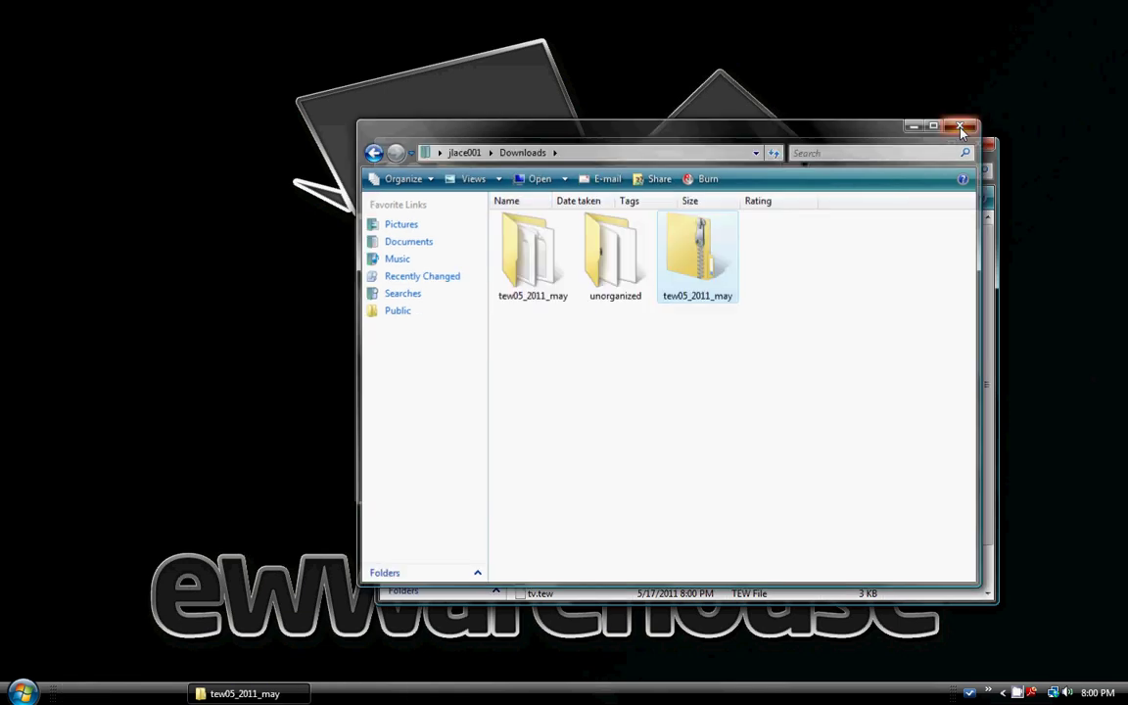
Open the Program Files\GDS\TEW2005 folder on the MyBook (G:) drive in a second Explorer window.
{"action": "key", "text": "super"}
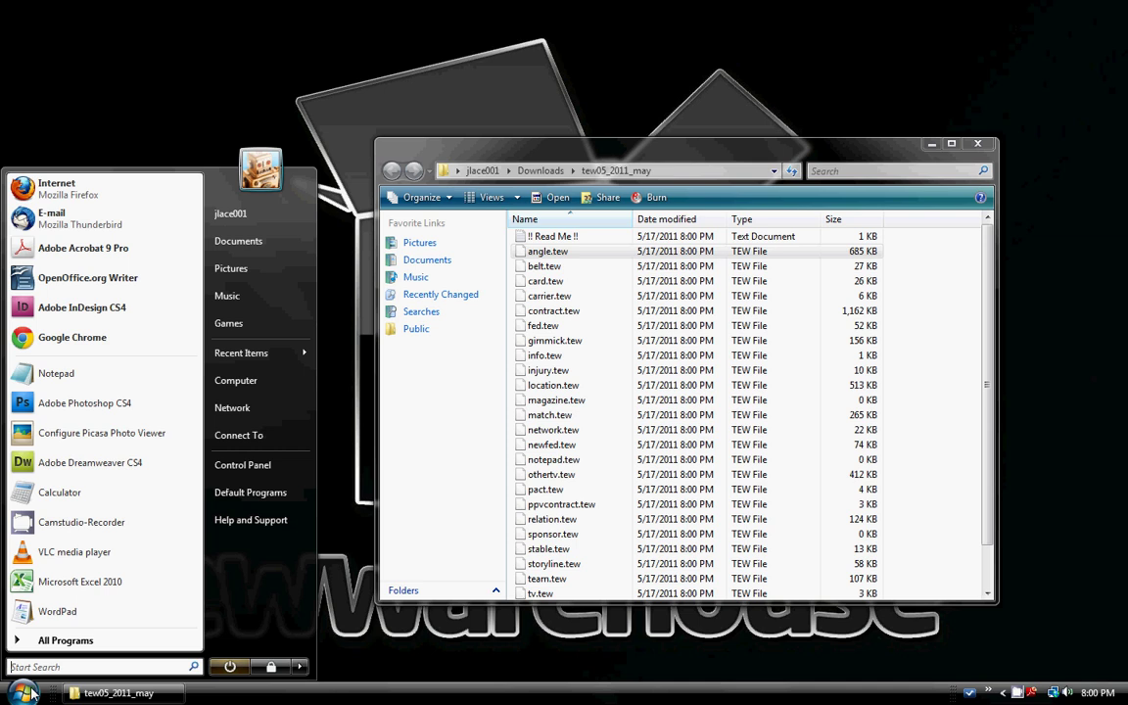
{"action": "left_click", "coordinate": [253, 389]}
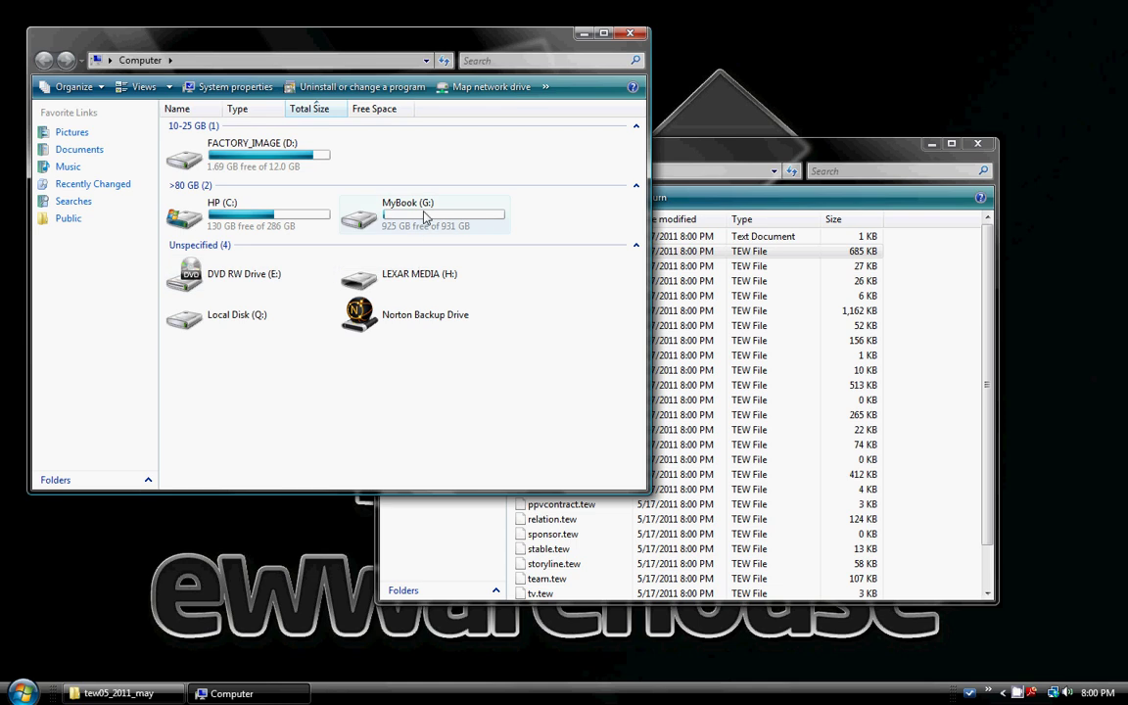
{"action": "double_click", "coordinate": [391, 210]}
{"action": "double_click", "coordinate": [217, 182]}
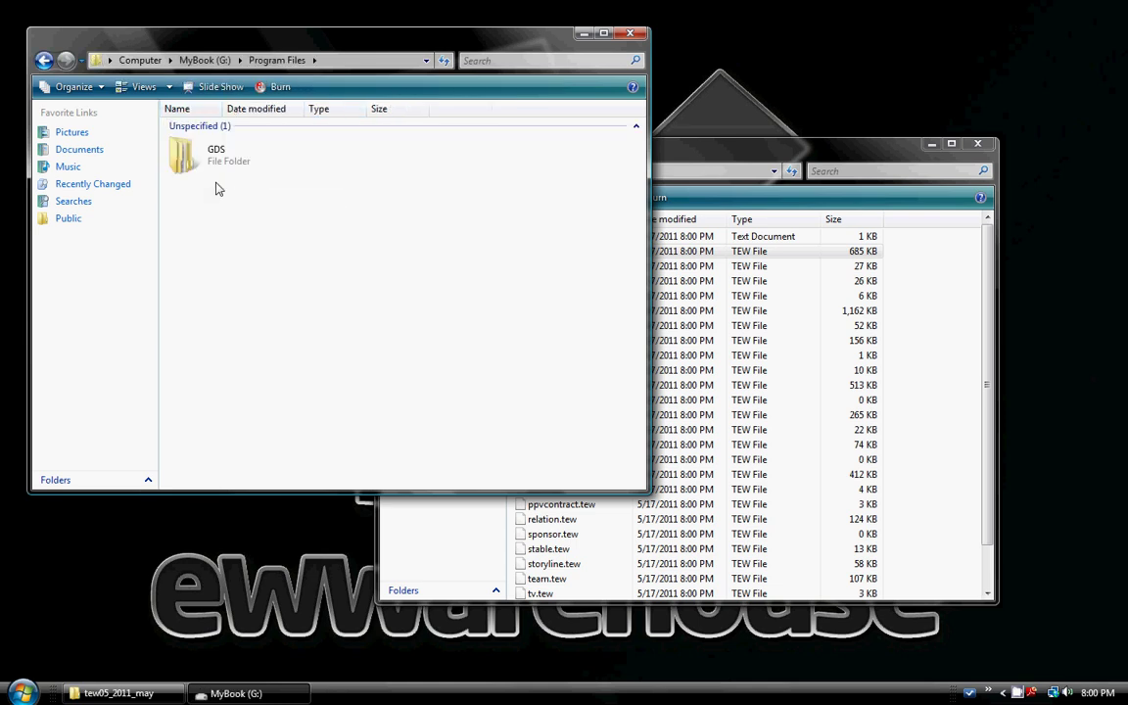
{"action": "double_click", "coordinate": [219, 164]}
{"action": "double_click", "coordinate": [203, 142]}
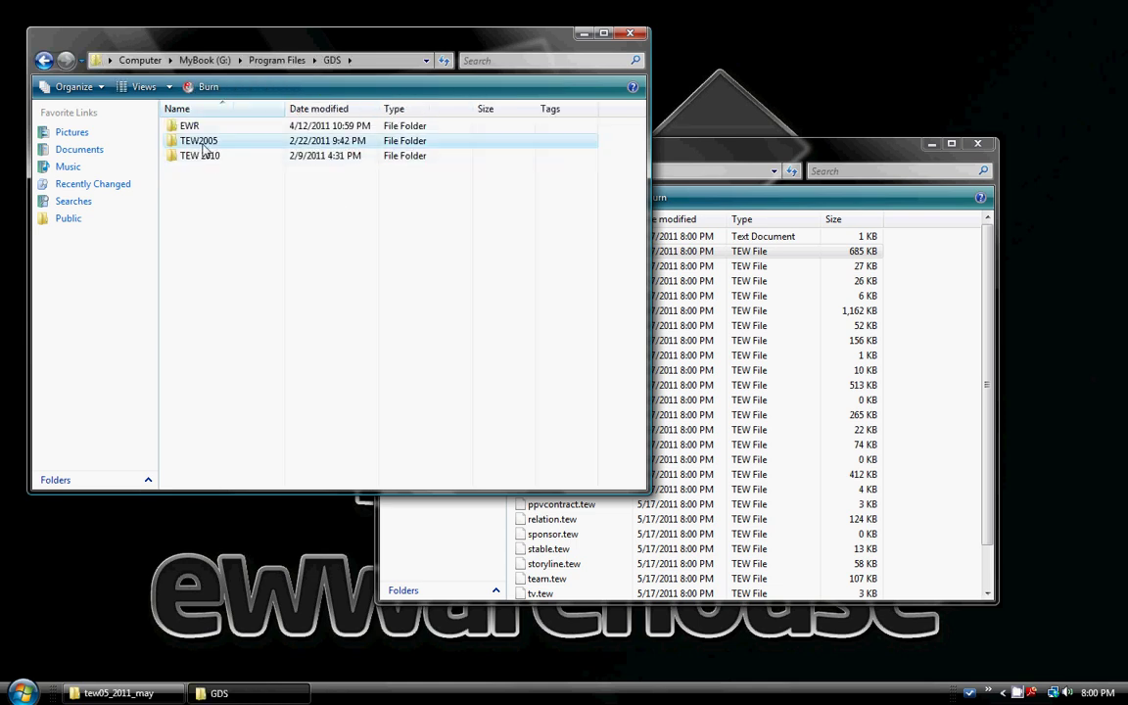
{"action": "left_click", "coordinate": [206, 394]}
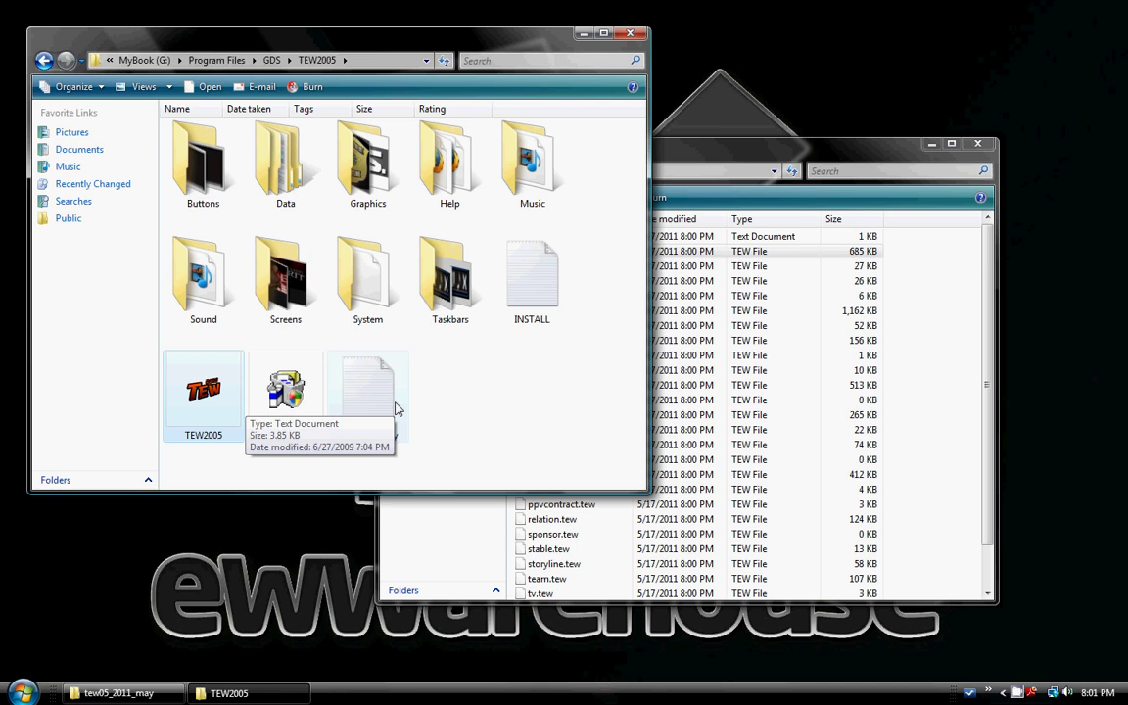
{"action": "key", "text": "Return"}
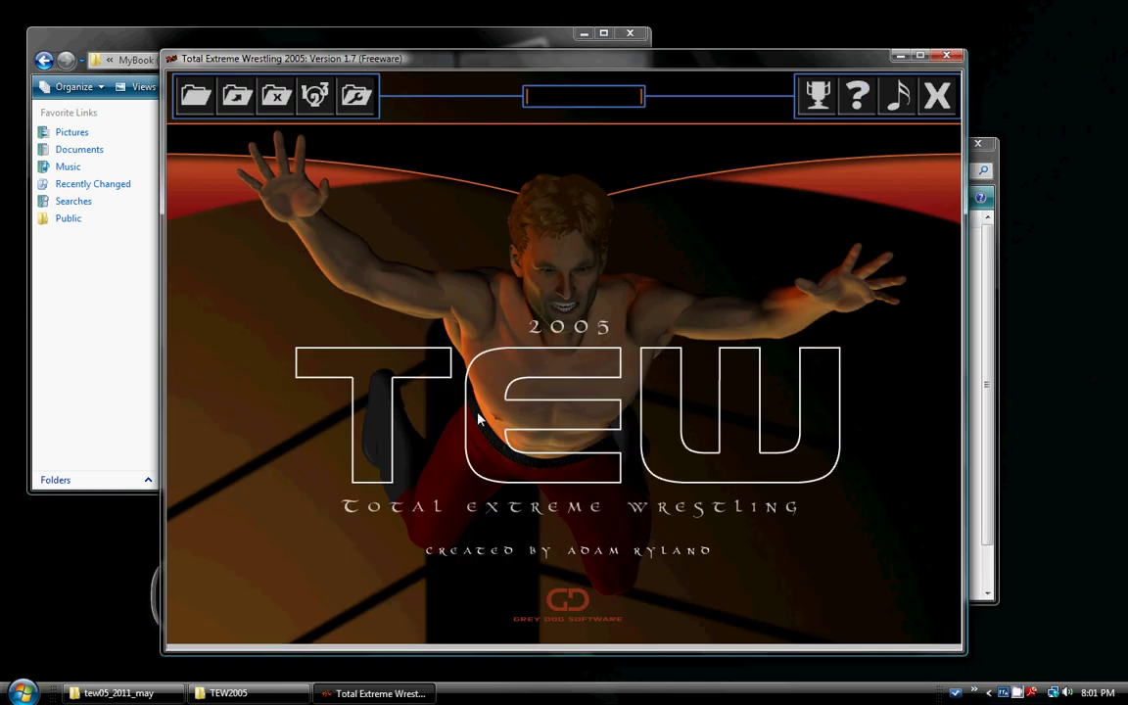
{"action": "left_click", "coordinate": [936, 113]}
{"action": "left_click", "coordinate": [499, 427]}
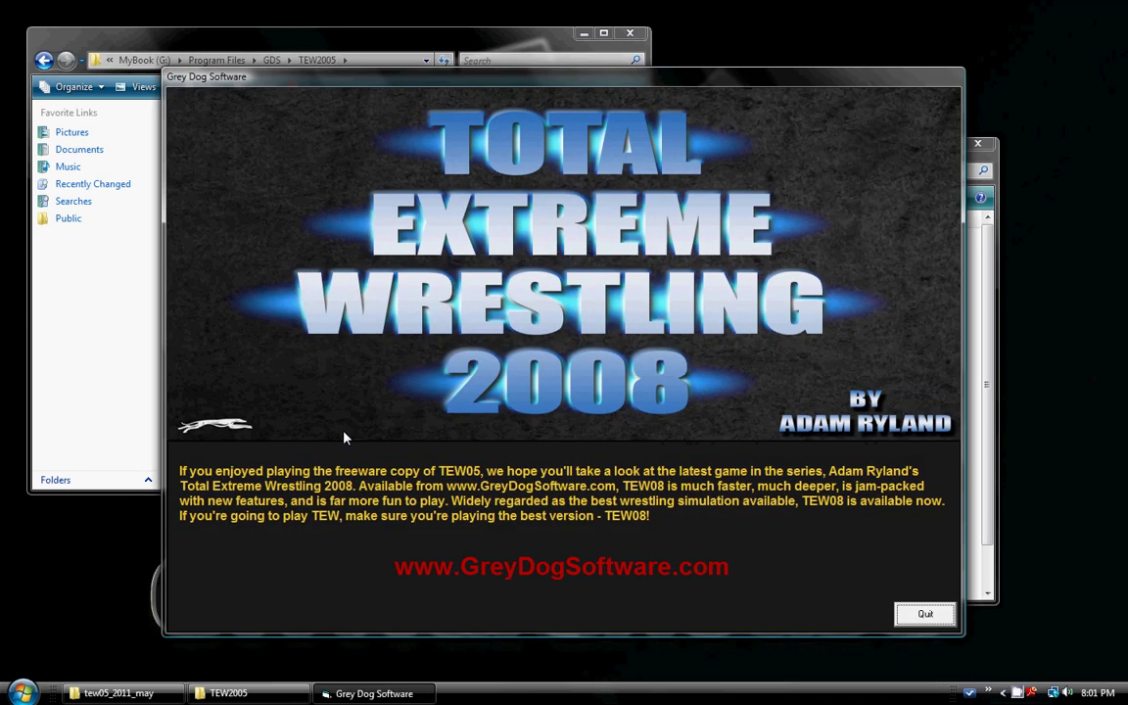
{"action": "left_click", "coordinate": [925, 614]}
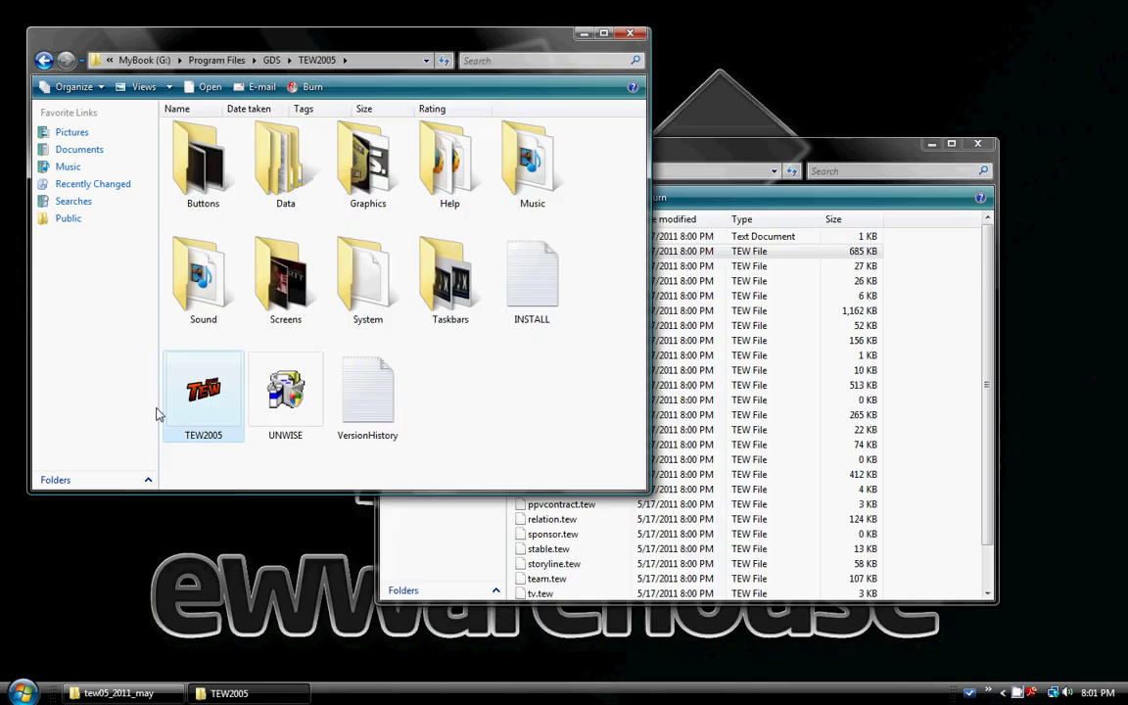
Run the TEW2005 program as administrator and open its database options.
{"action": "right_click", "coordinate": [193, 382]}
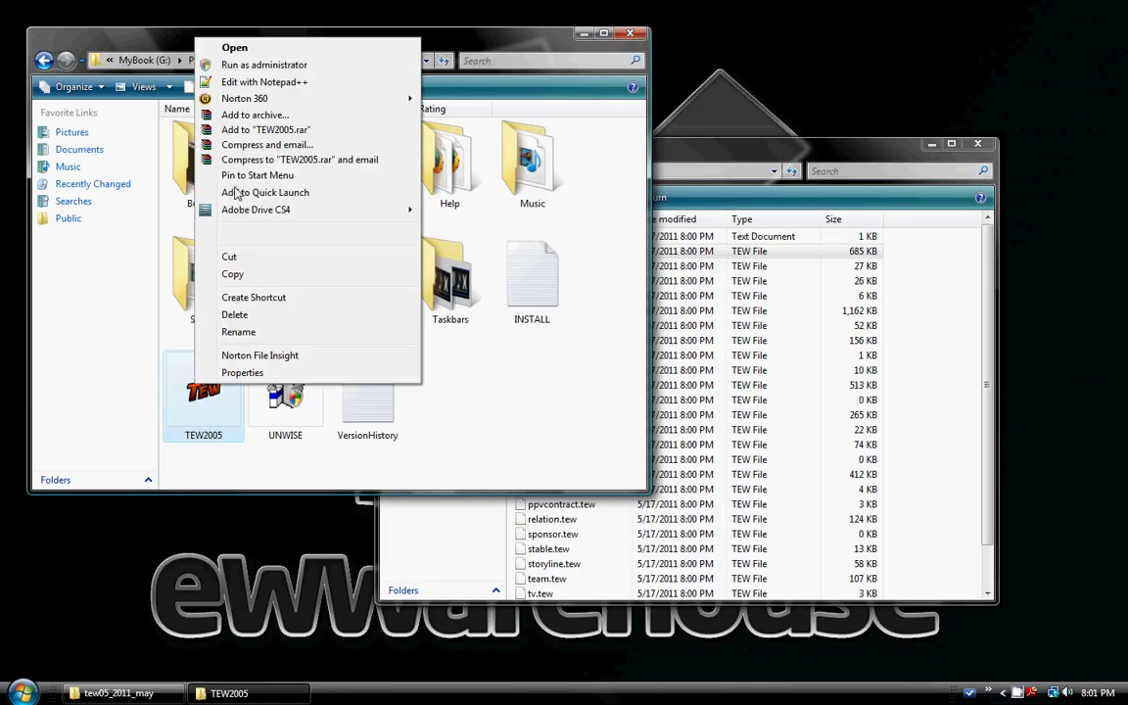
{"action": "left_click", "coordinate": [245, 66]}
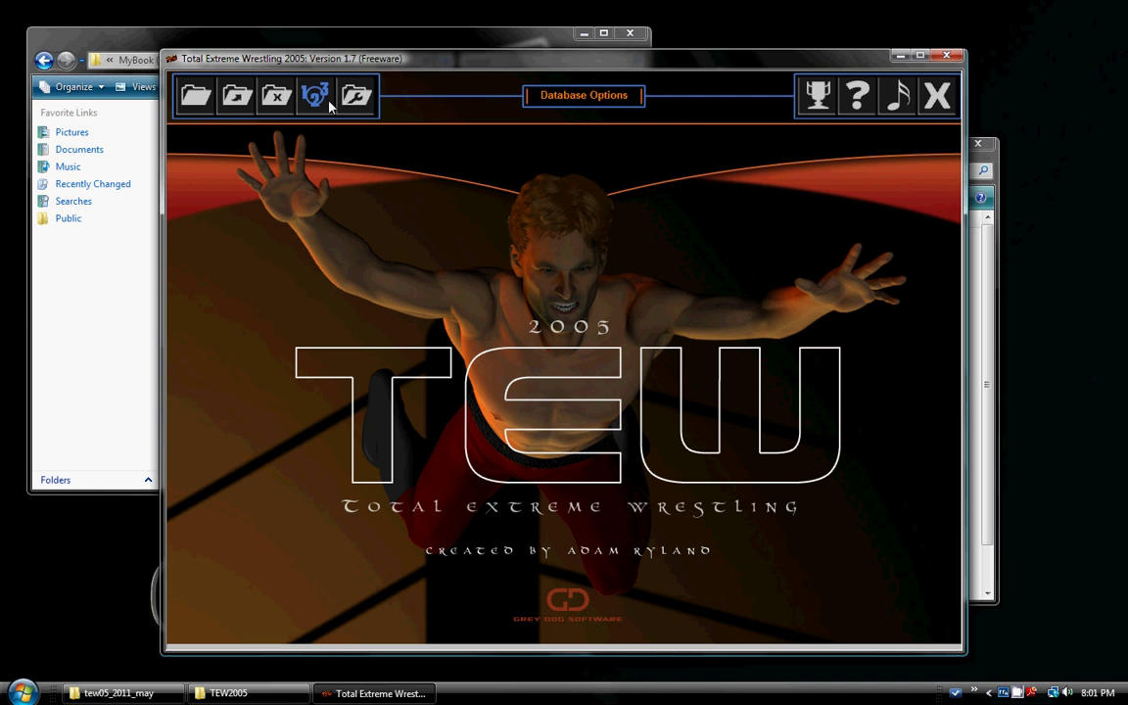
{"action": "left_click", "coordinate": [350, 102]}
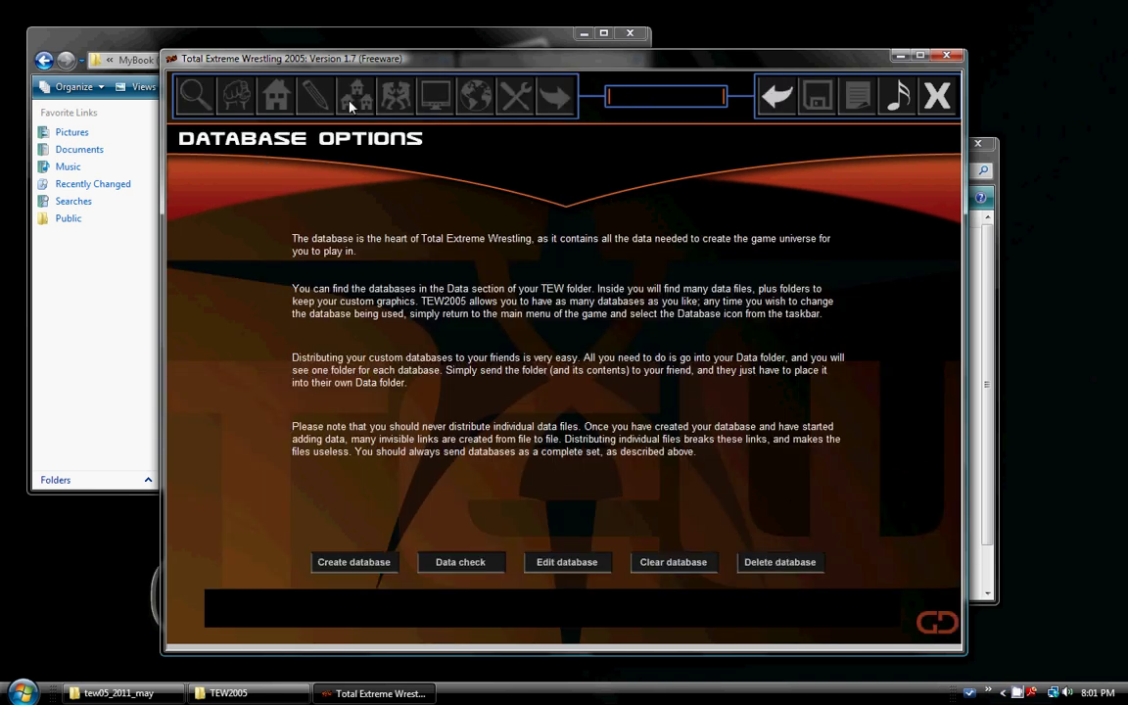
Create a new game database named "mAY 2011" and dismiss the confirmation message.
{"action": "left_click", "coordinate": [380, 566]}
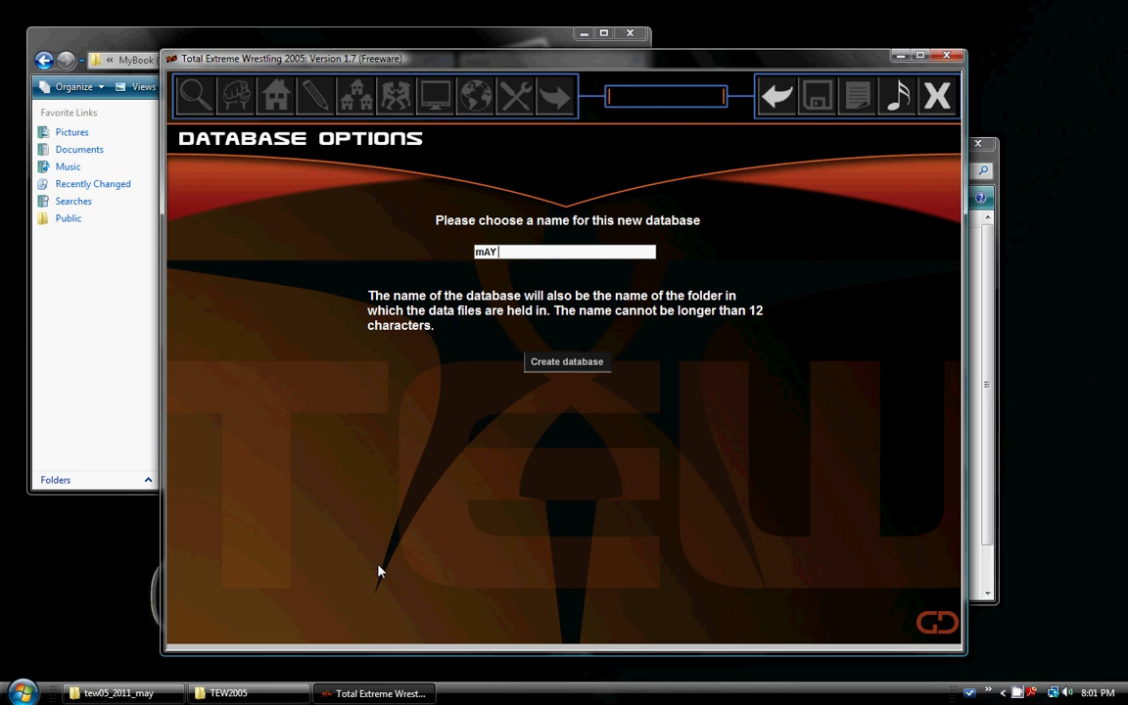
{"action": "type", "text": "mAY 2011"}
{"action": "left_click", "coordinate": [589, 368]}
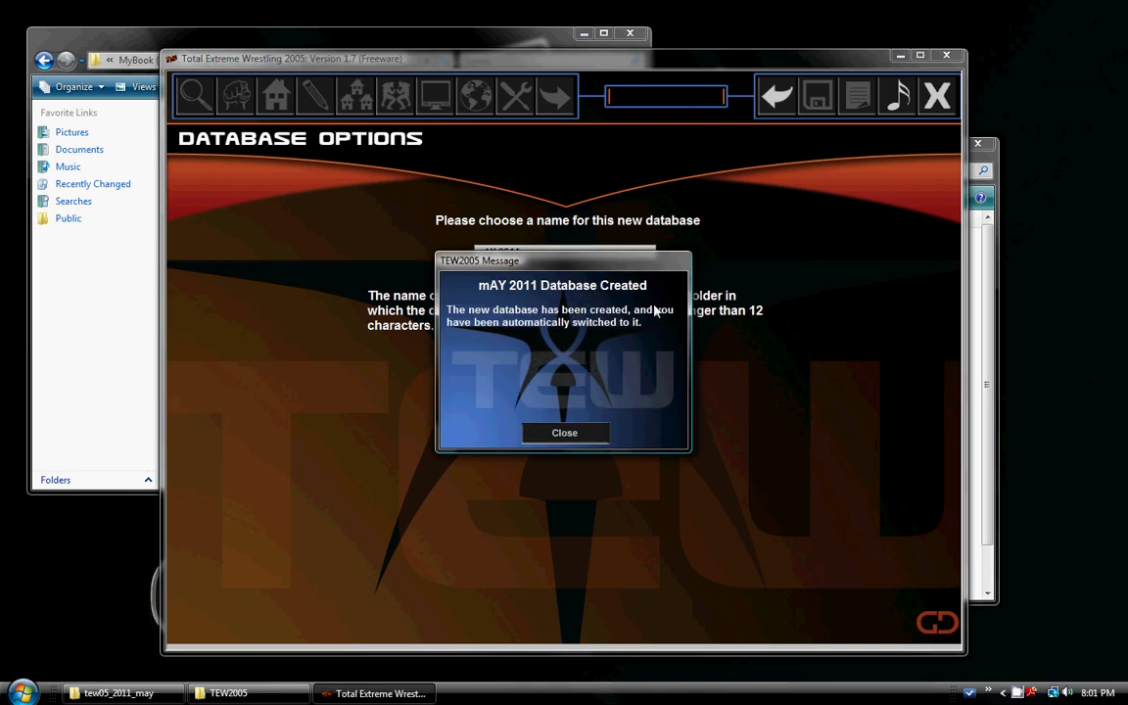
{"action": "left_click", "coordinate": [572, 432]}
Exit Total Extreme Wrestling 2005, confirm quitting and close the closing advertisement.
{"action": "left_click", "coordinate": [934, 95]}
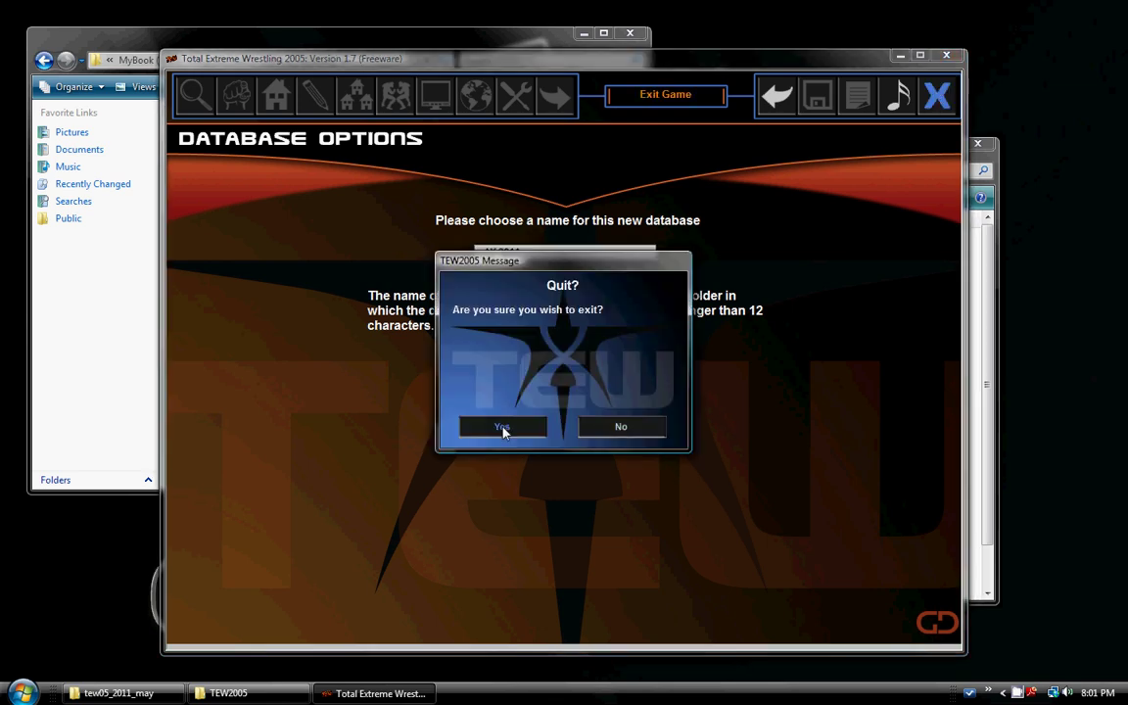
{"action": "left_click", "coordinate": [502, 429]}
{"action": "left_click", "coordinate": [924, 614]}
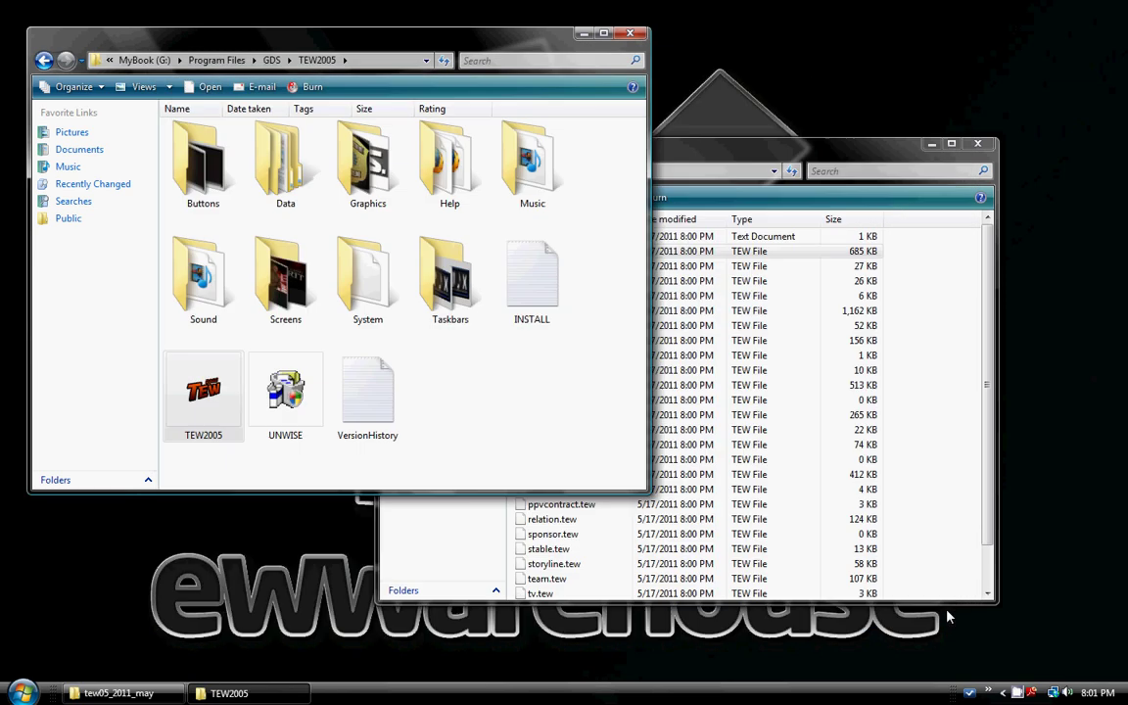
Open the new mAY 2011 database folder inside the TEW2005 Data folder.
{"action": "left_click", "coordinate": [476, 433]}
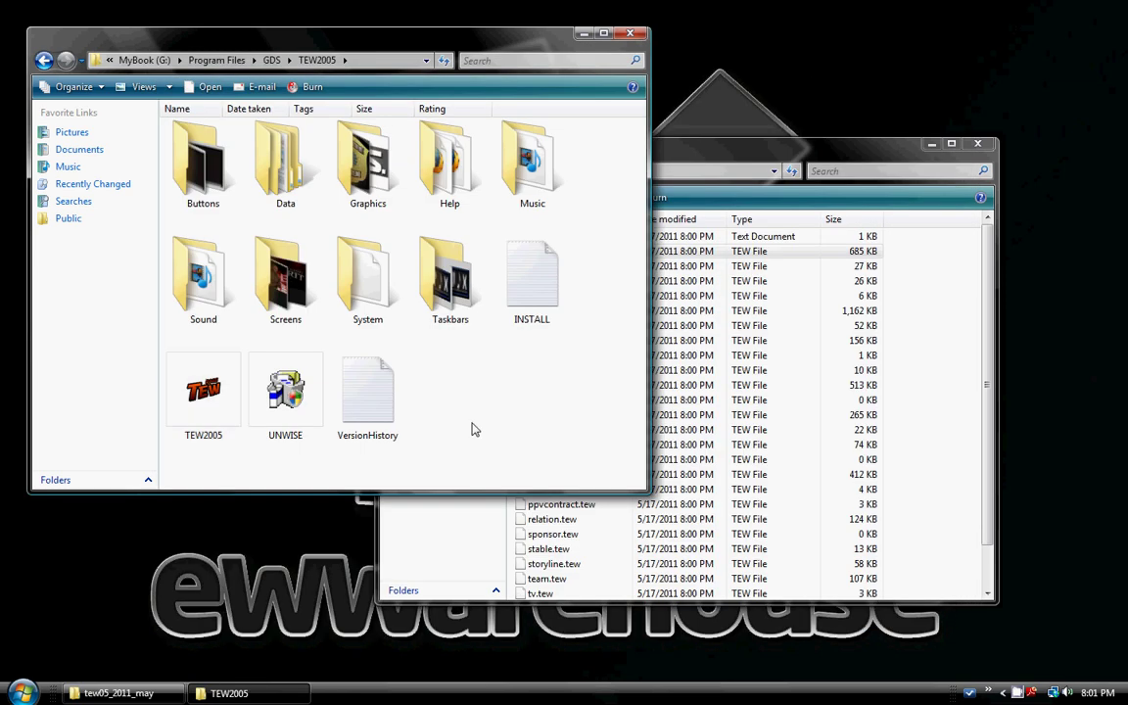
{"action": "double_click", "coordinate": [293, 165]}
{"action": "left_click", "coordinate": [210, 171]}
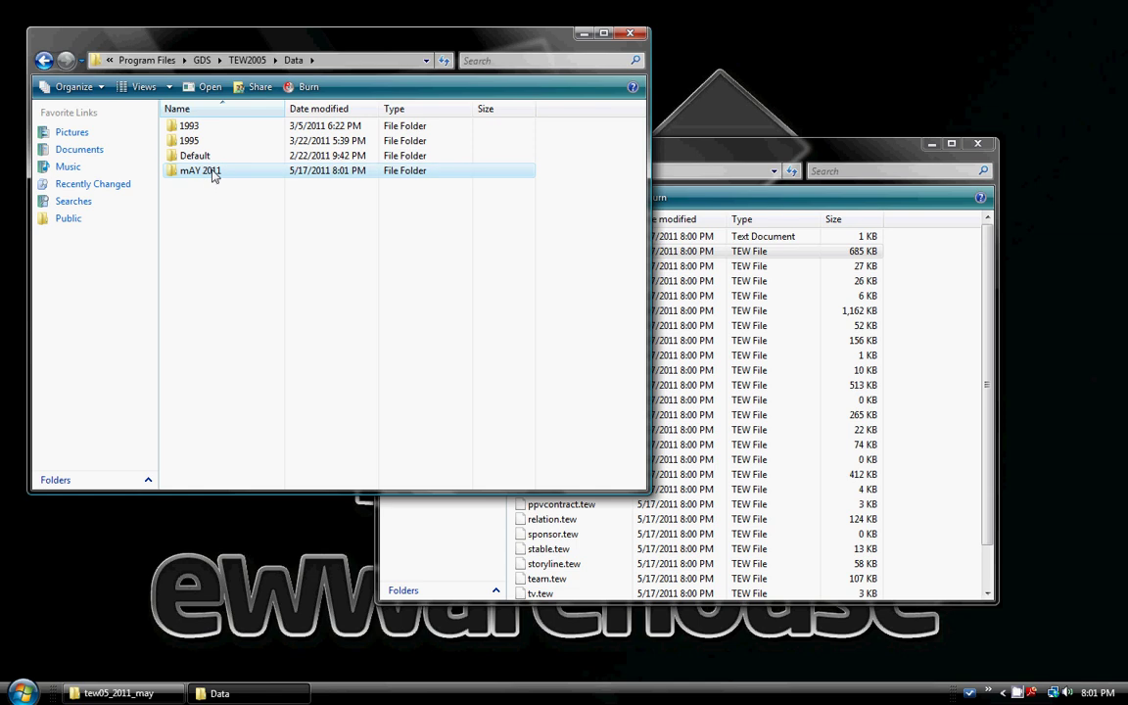
{"action": "double_click", "coordinate": [212, 172]}
Copy the .tew files from the tew05_2011_may download folder into the mAY 2011 database folder, replacing all conflicting files.
{"action": "left_click", "coordinate": [766, 154]}
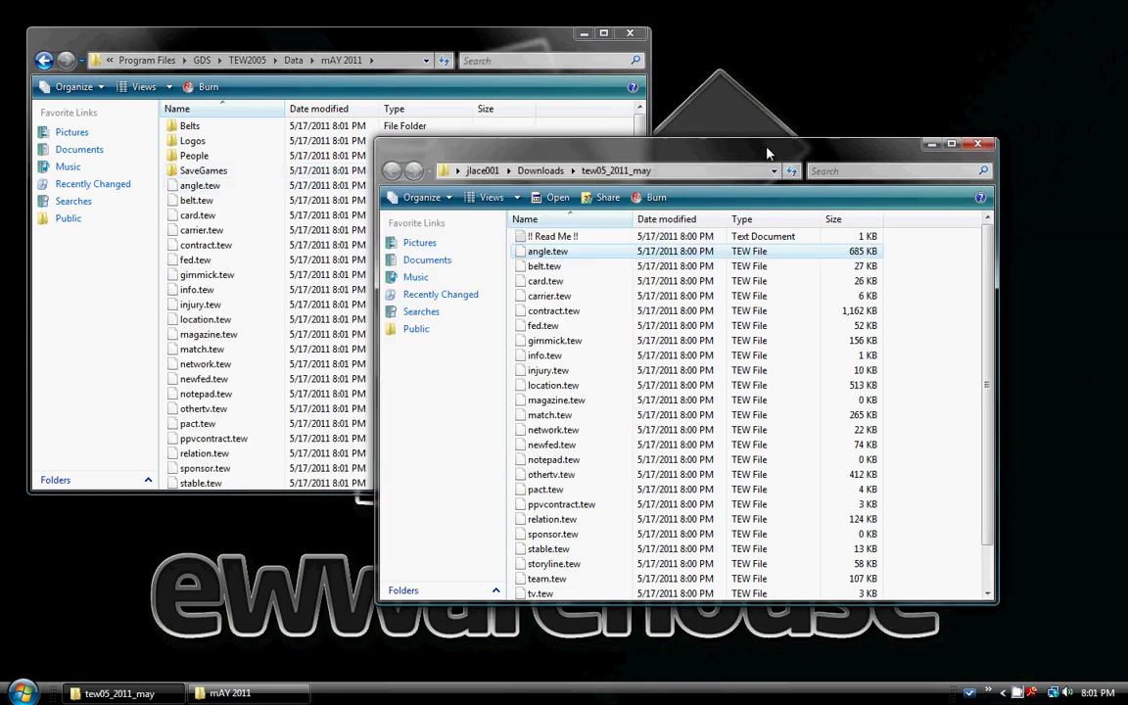
{"action": "left_click_drag", "start_coordinate": [767, 154], "coordinate": [901, 118]}
{"action": "scroll", "coordinate": [711, 189], "scroll_direction": "down", "scroll_amount": 1}
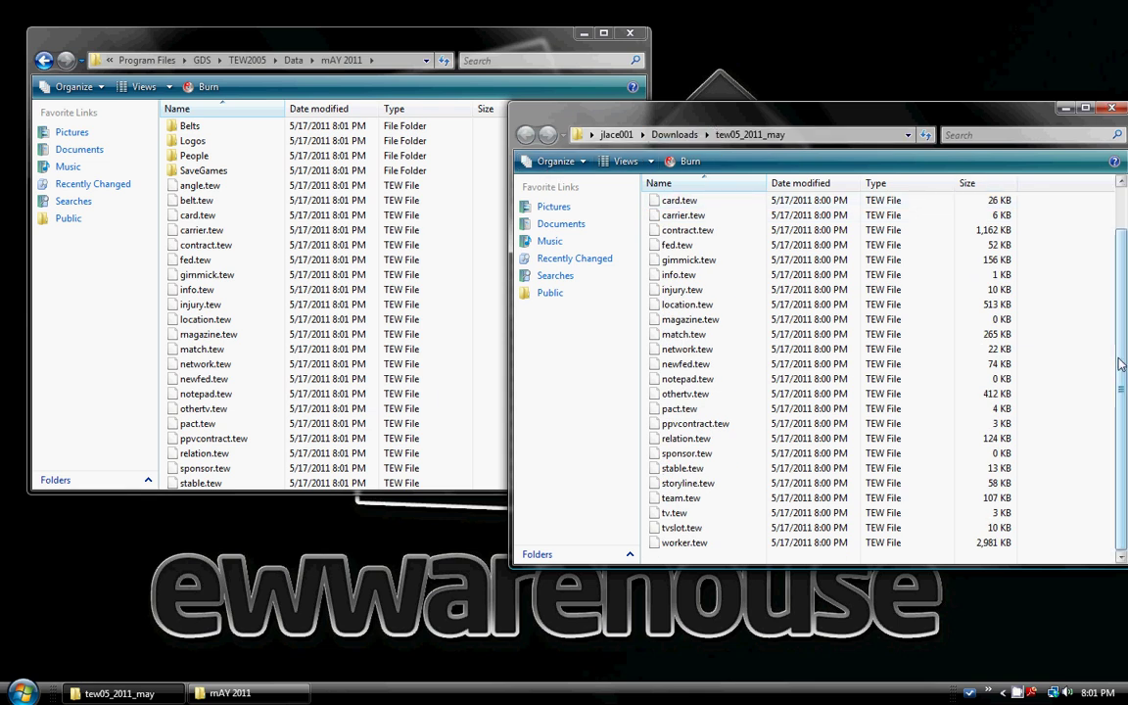
{"action": "left_click_drag", "start_coordinate": [937, 554], "coordinate": [675, 505]}
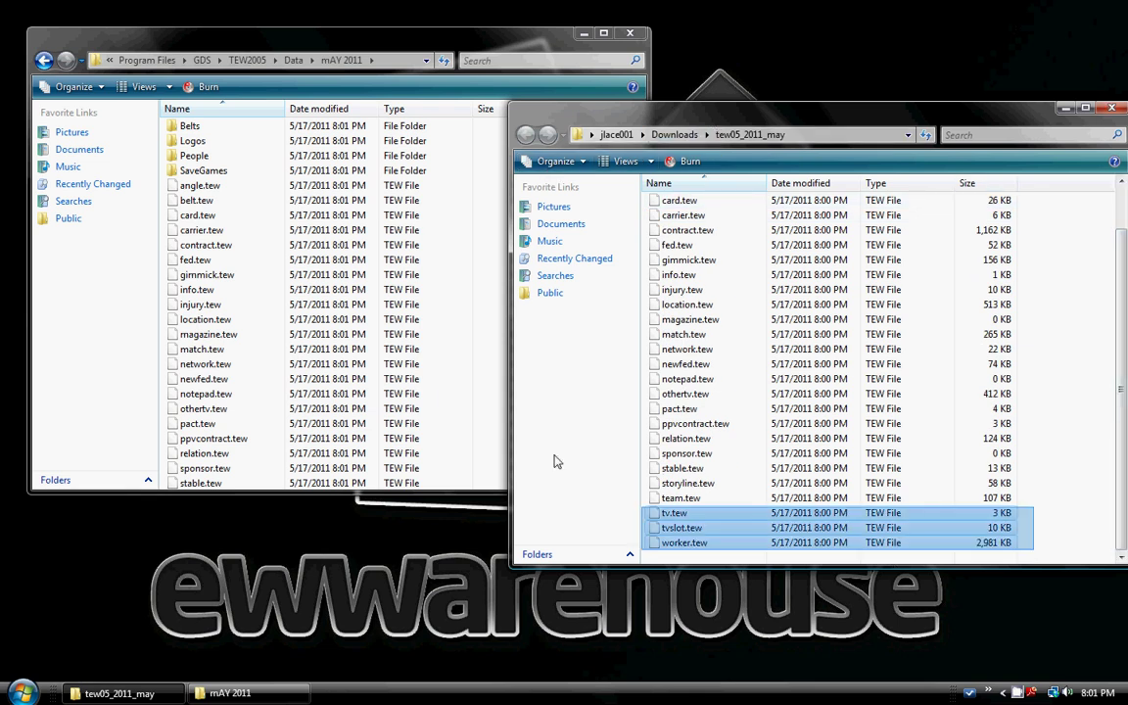
{"action": "left_click_drag", "start_coordinate": [554, 461], "coordinate": [235, 186]}
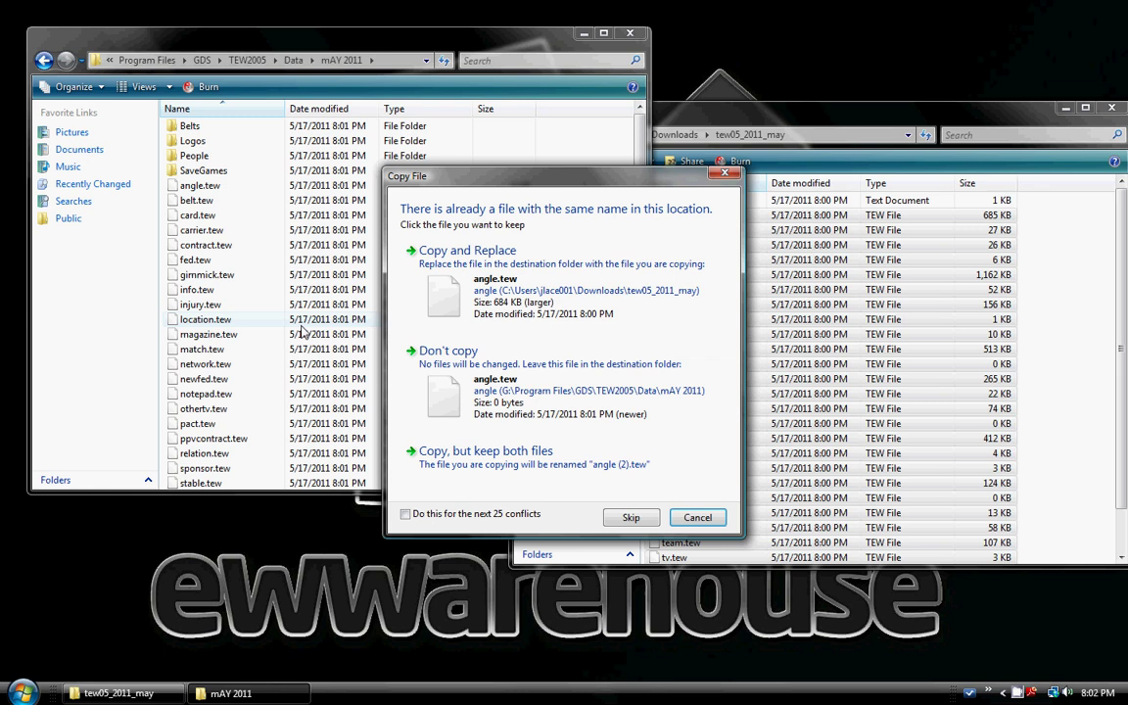
{"action": "left_click", "coordinate": [405, 514]}
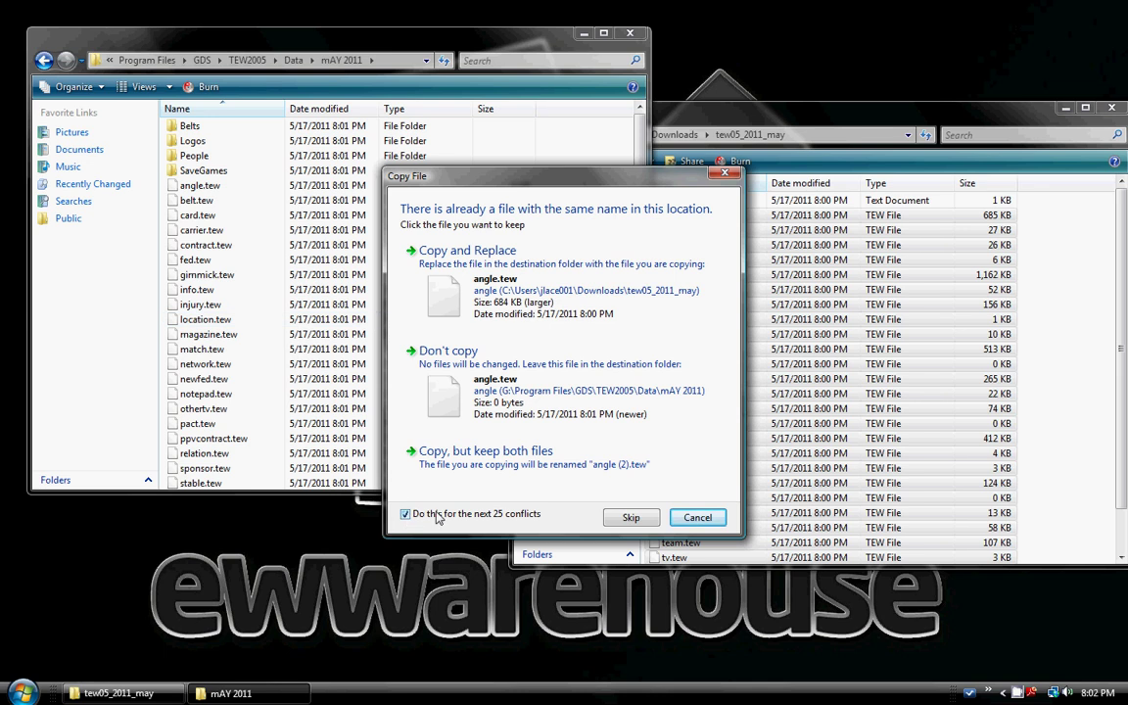
{"action": "left_click", "coordinate": [489, 293]}
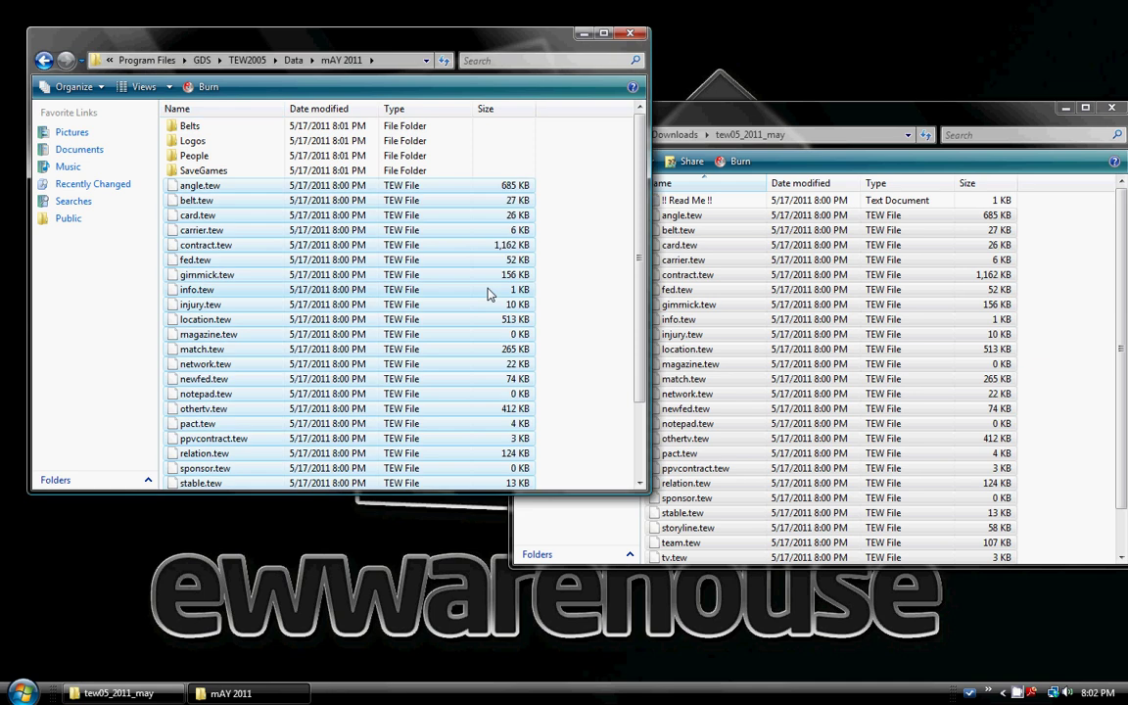
Close the tew05_2011_may download folder and return to the main TEW2005 program folder.
{"action": "left_click", "coordinate": [43, 60]}
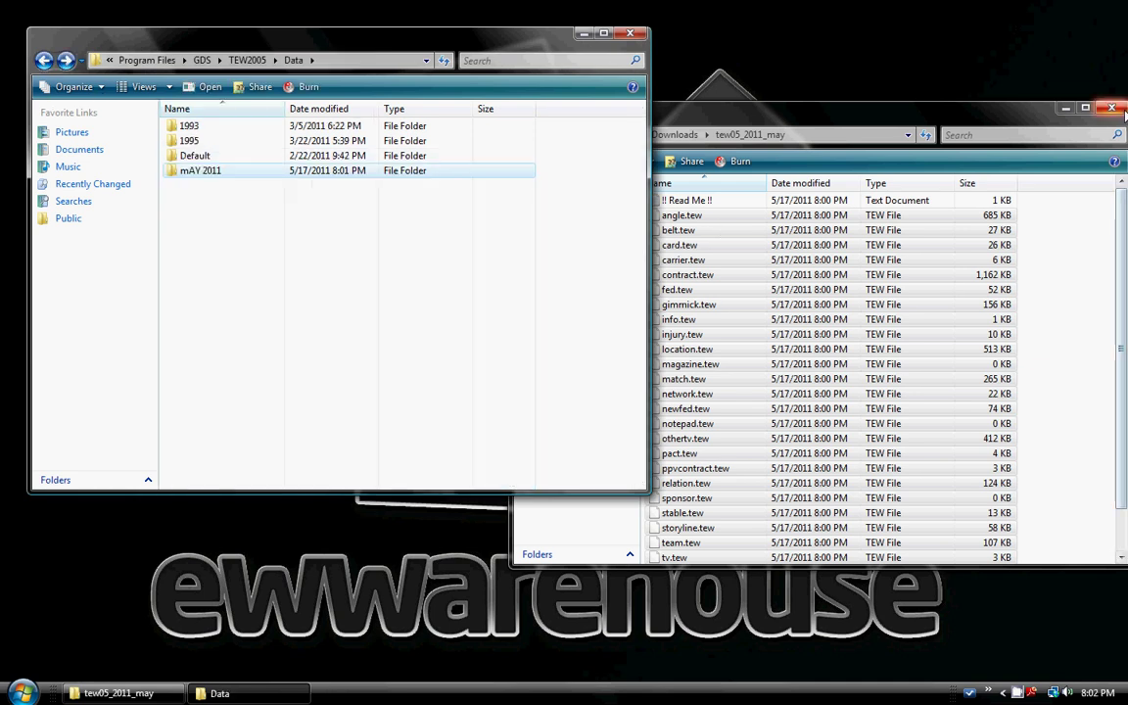
{"action": "key", "text": "alt+Tab"}
{"action": "key", "text": "alt+F4"}
{"action": "left_click", "coordinate": [43, 61]}
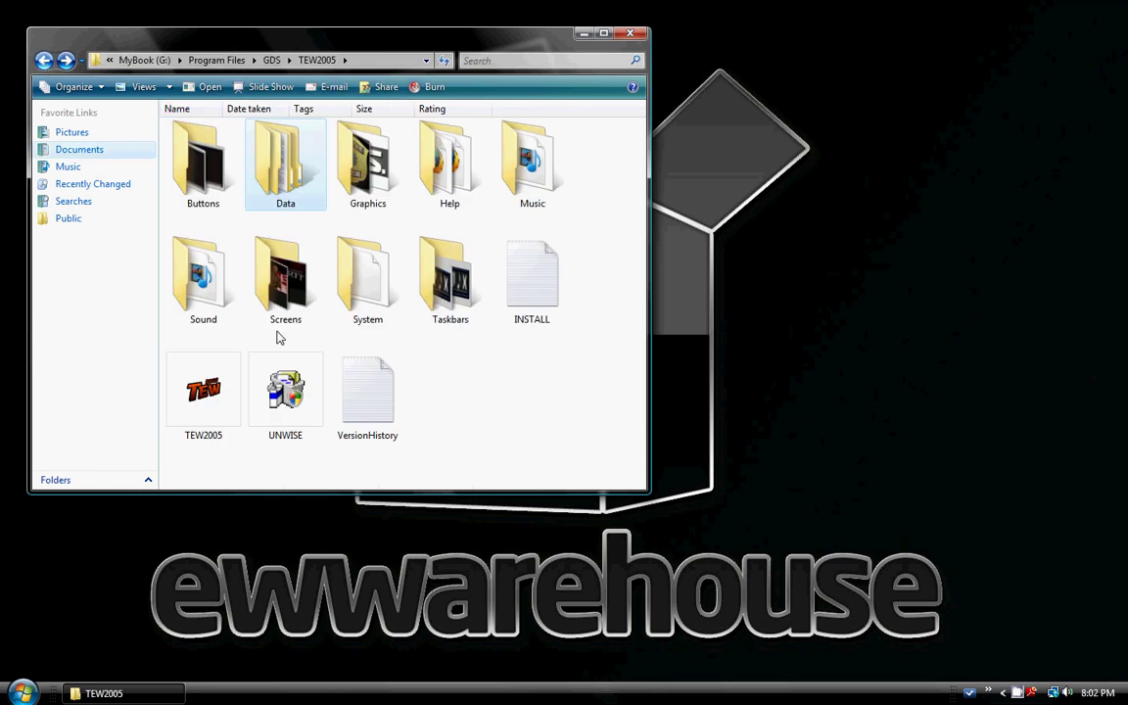
Run the TEW2005 program as administrator.
{"action": "left_click", "coordinate": [235, 408]}
{"action": "right_click", "coordinate": [237, 409]}
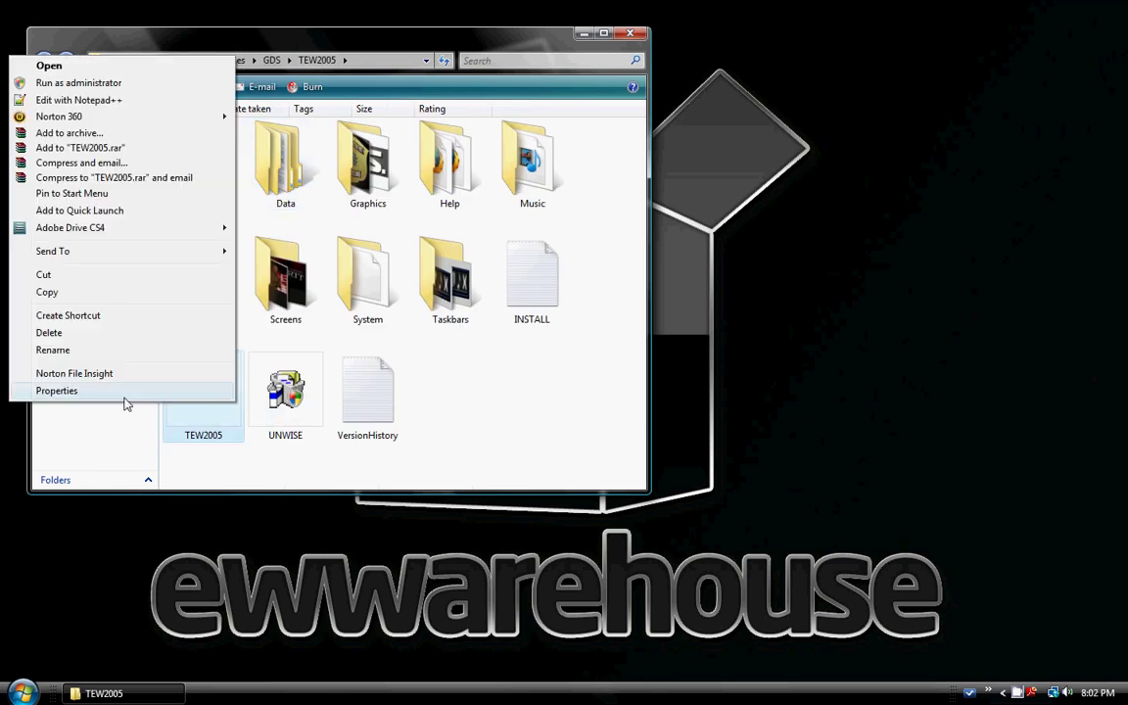
{"action": "left_click", "coordinate": [88, 84]}
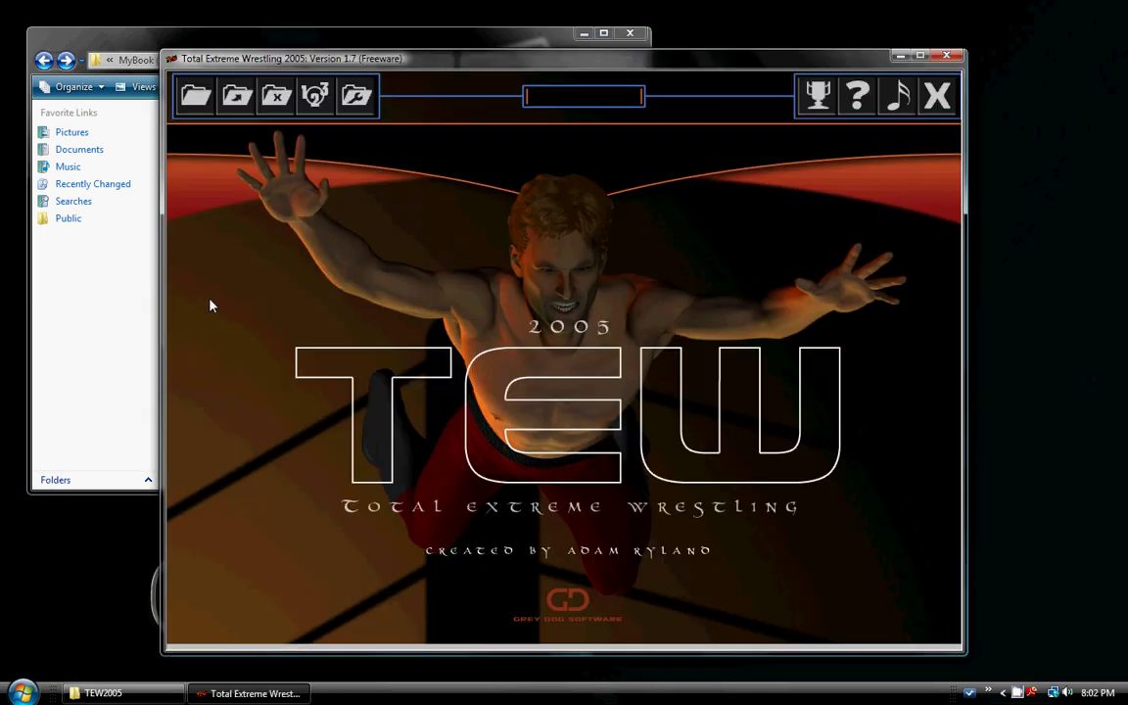
{"action": "left_click", "coordinate": [196, 95]}
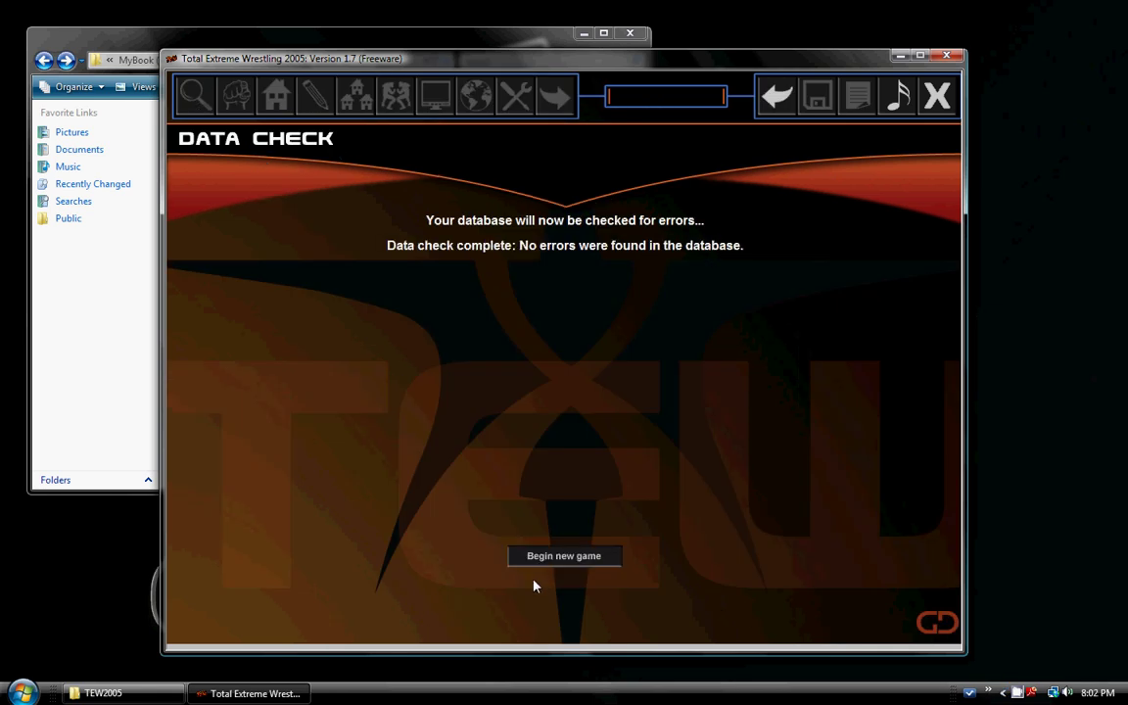
{"action": "left_click", "coordinate": [546, 564]}
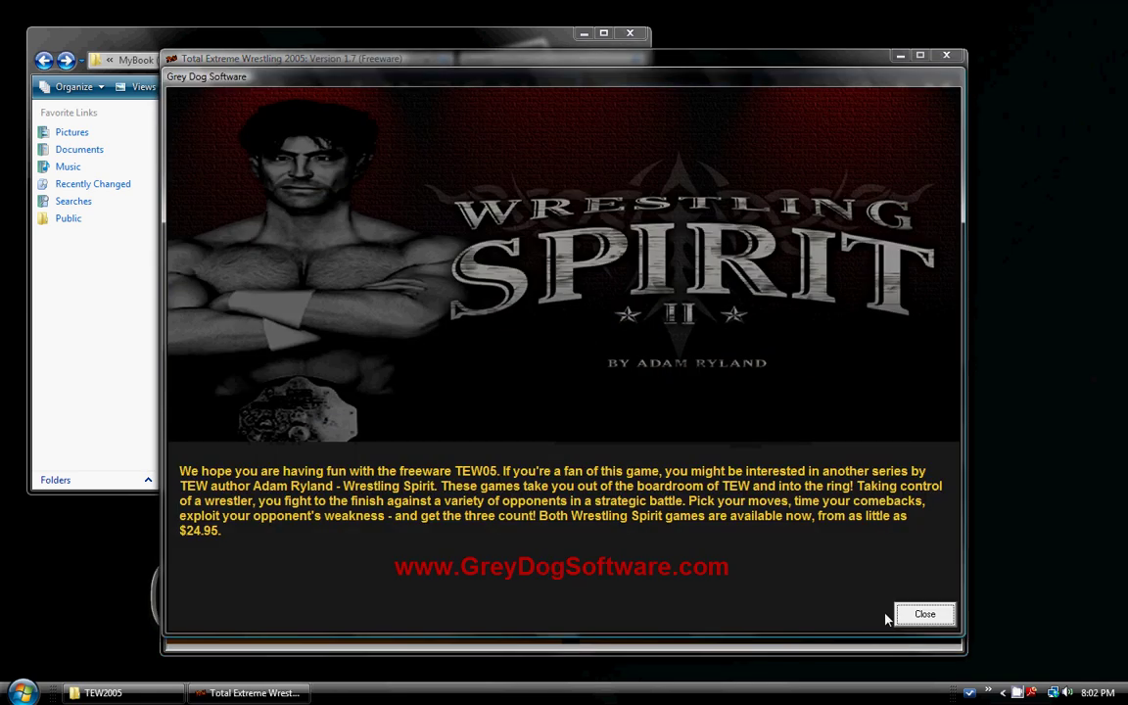
{"action": "left_click", "coordinate": [900, 615]}
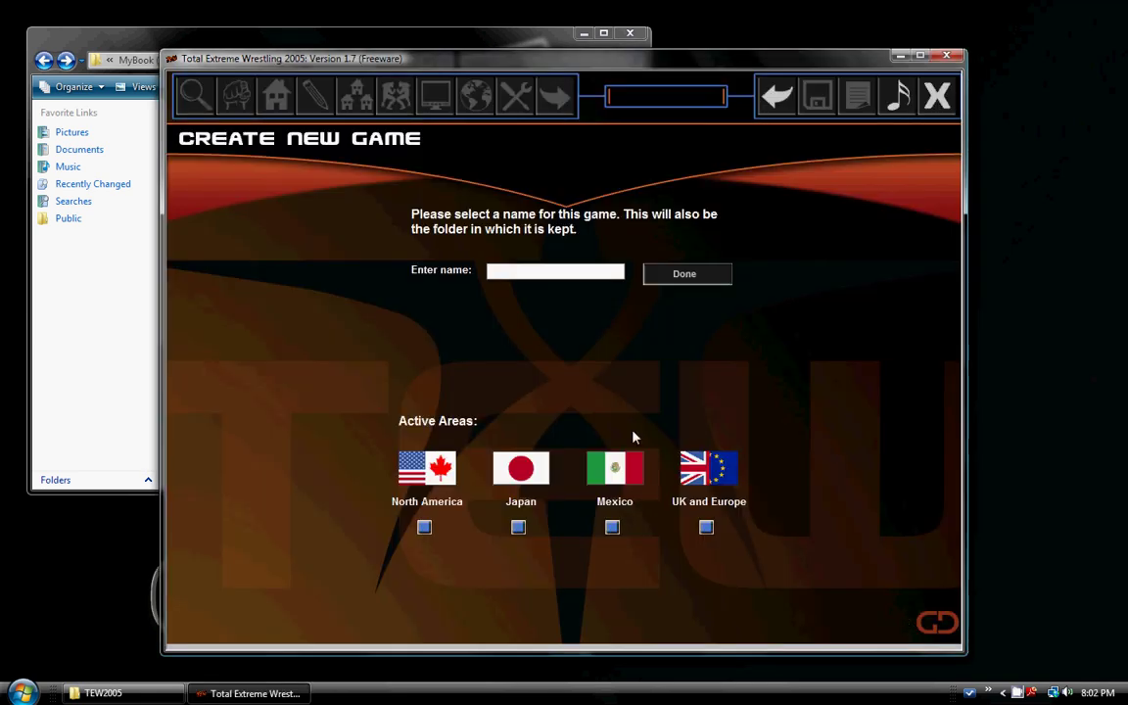
{"action": "type", "text": "BLAH"}
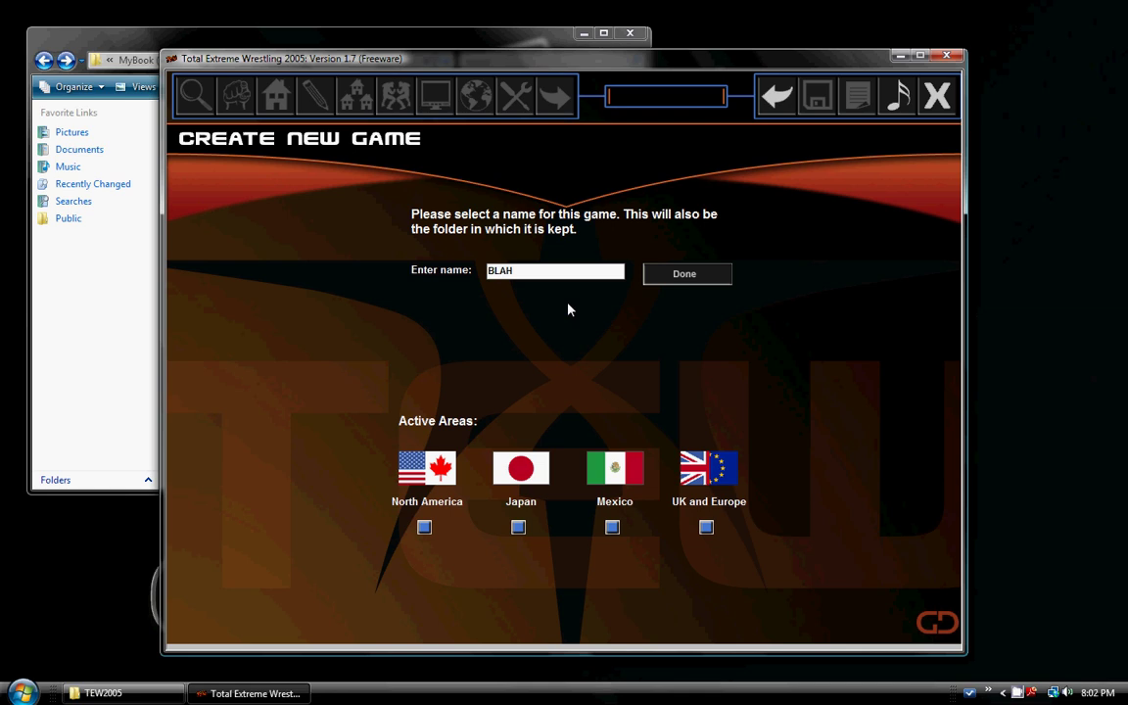
{"action": "left_click", "coordinate": [724, 276]}
{"action": "left_click", "coordinate": [521, 426]}
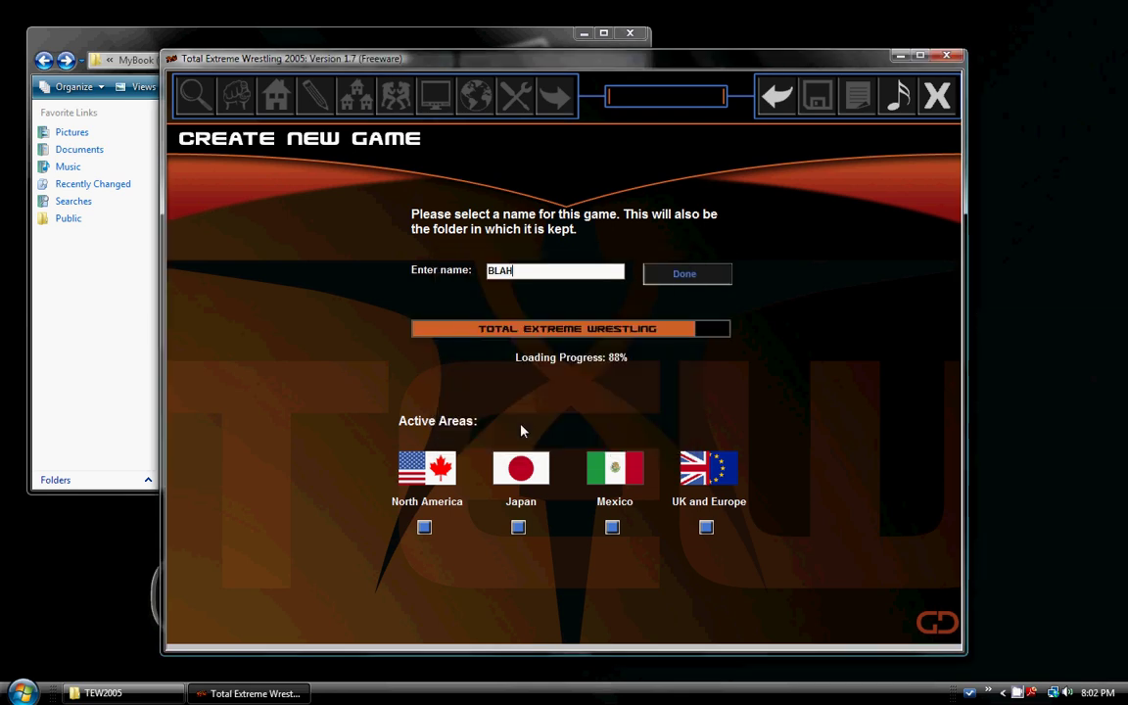
{"action": "left_click", "coordinate": [560, 435]}
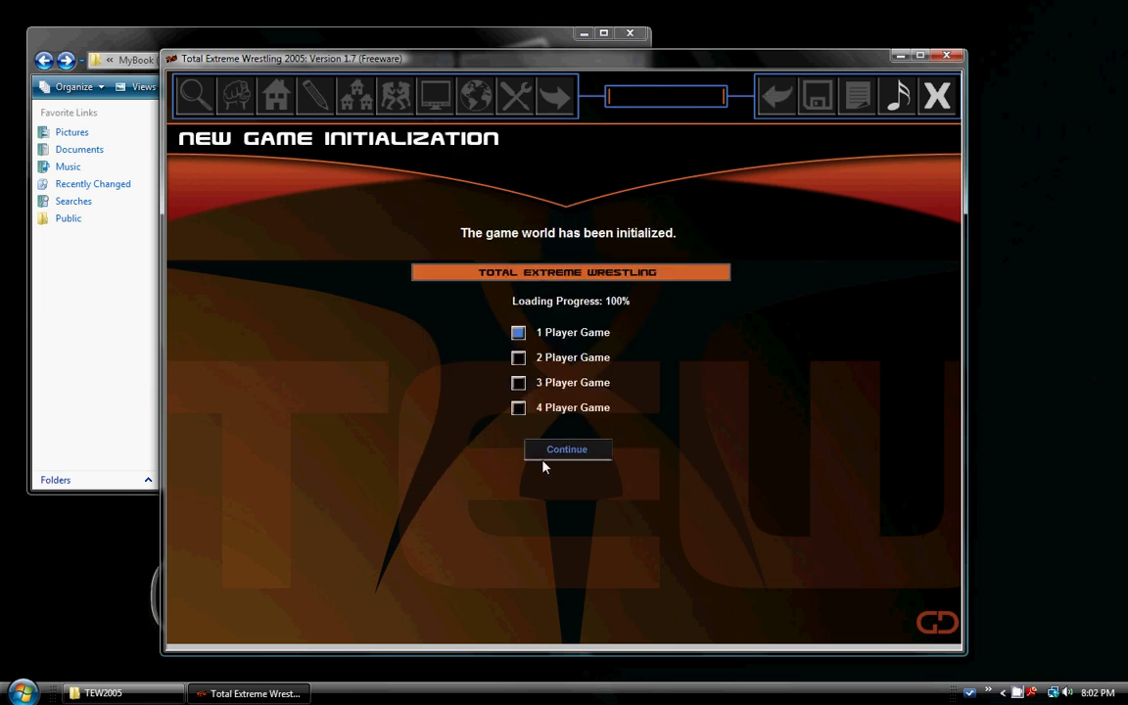
{"action": "left_click", "coordinate": [544, 456]}
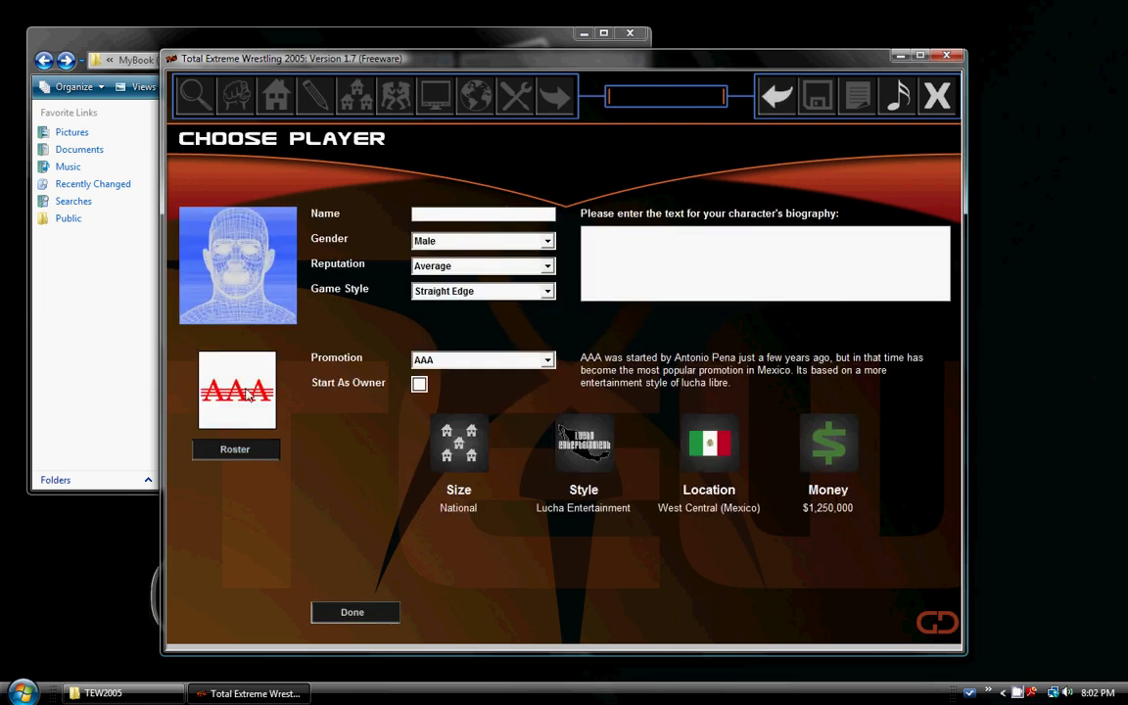
{"action": "left_click", "coordinate": [547, 359]}
{"action": "scroll", "coordinate": [489, 392], "scroll_direction": "down", "scroll_amount": 5}
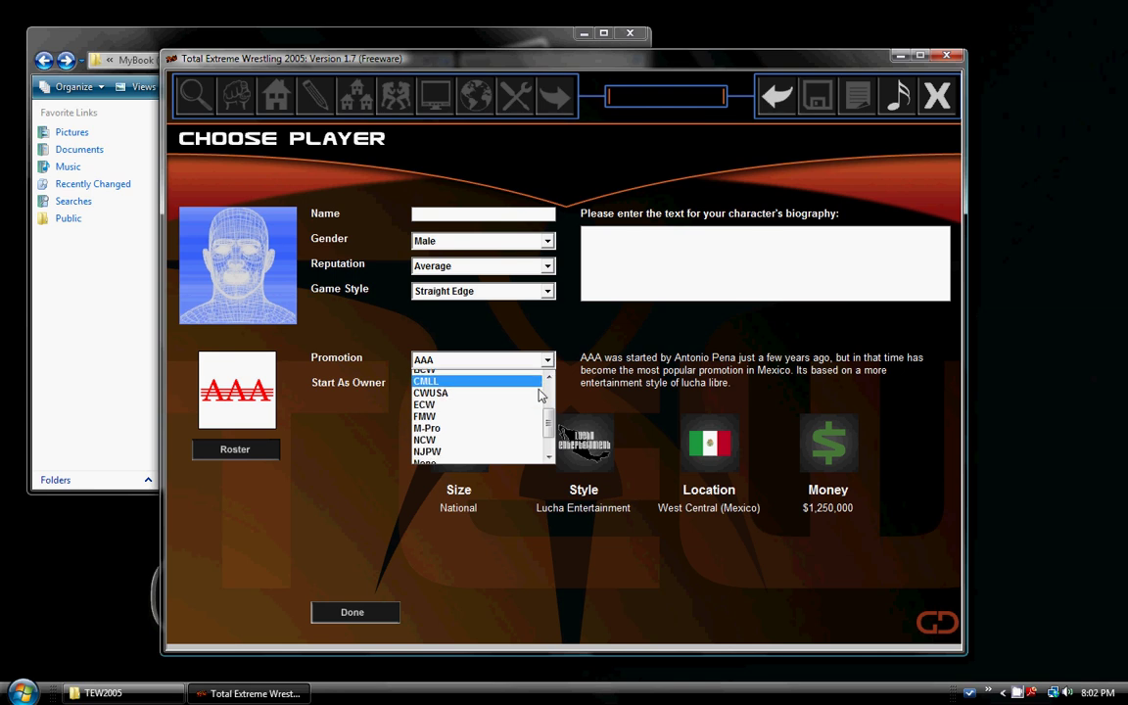
{"action": "left_click", "coordinate": [471, 458]}
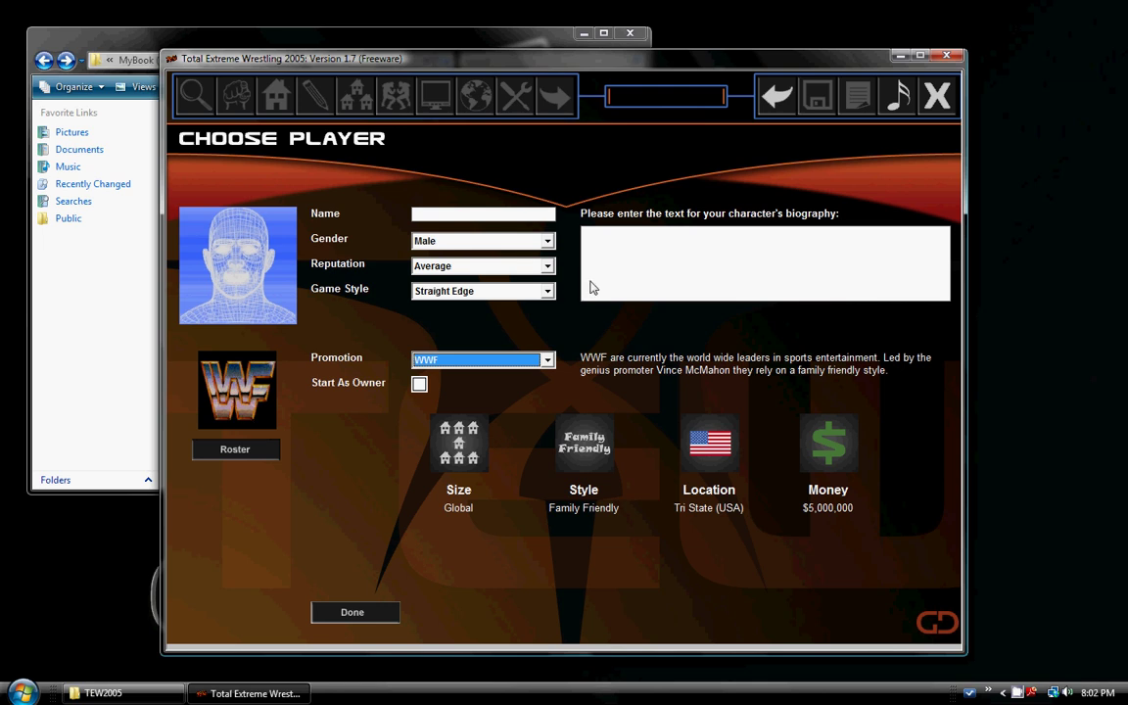
{"action": "left_click", "coordinate": [773, 98]}
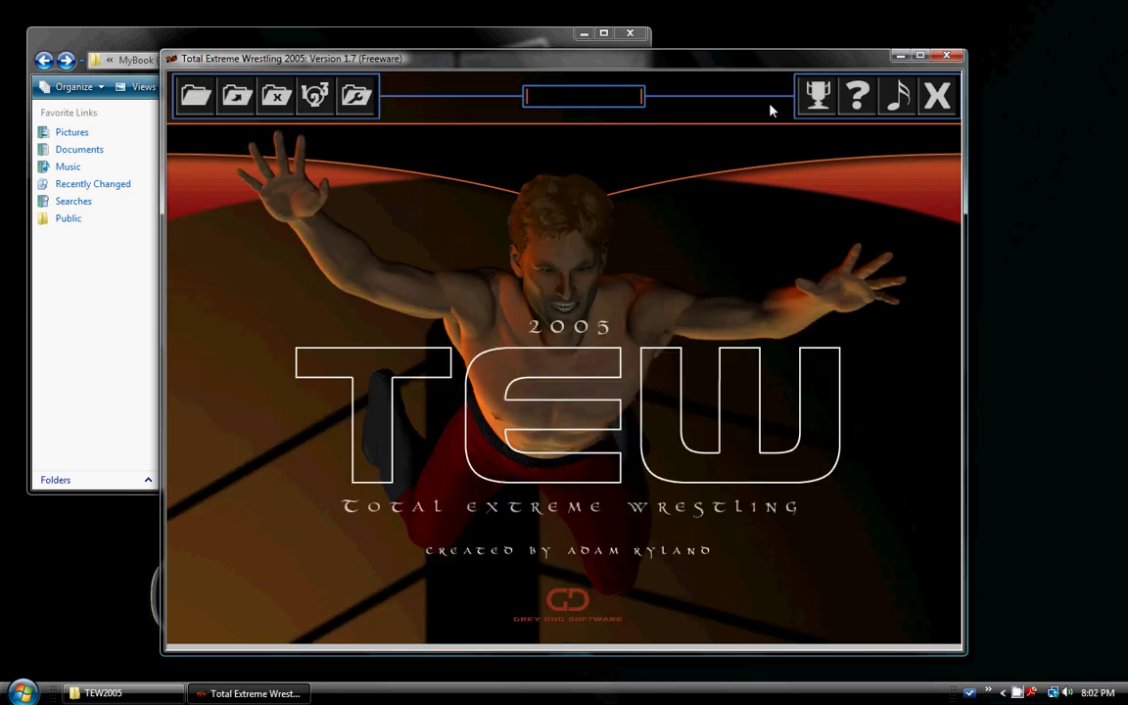
Switch the game's active data set to mAY 2011 and dismiss the confirmation message and data set dialog.
{"action": "left_click", "coordinate": [316, 98]}
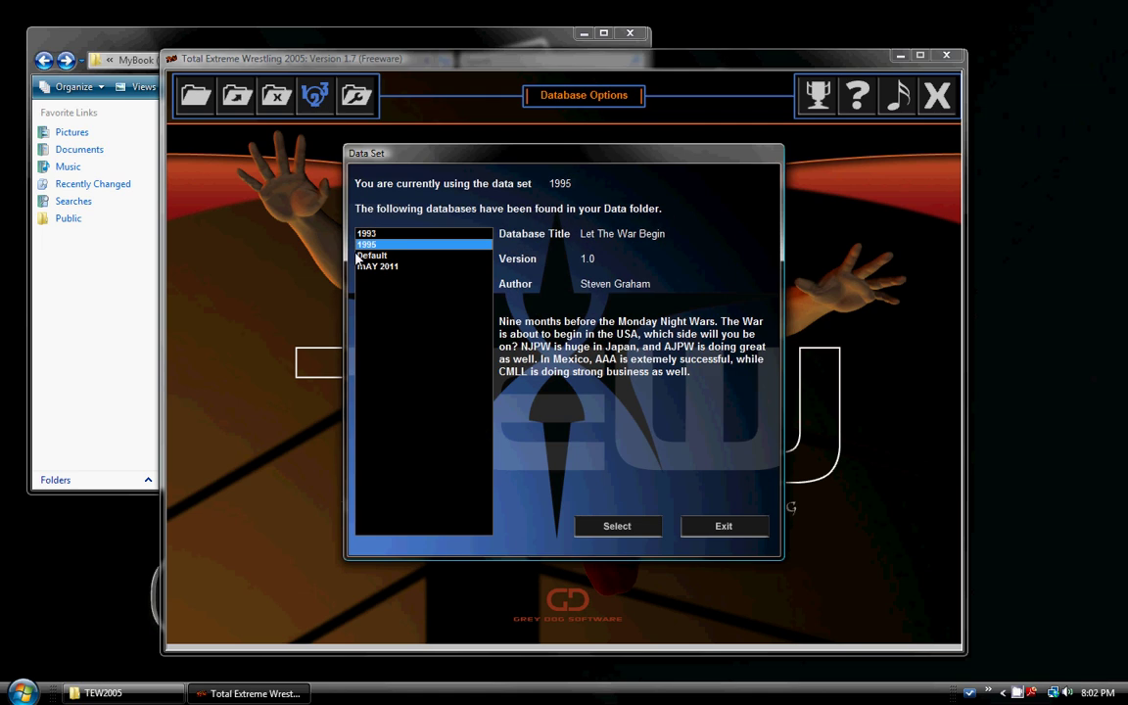
{"action": "left_click", "coordinate": [403, 267]}
{"action": "left_click", "coordinate": [634, 532]}
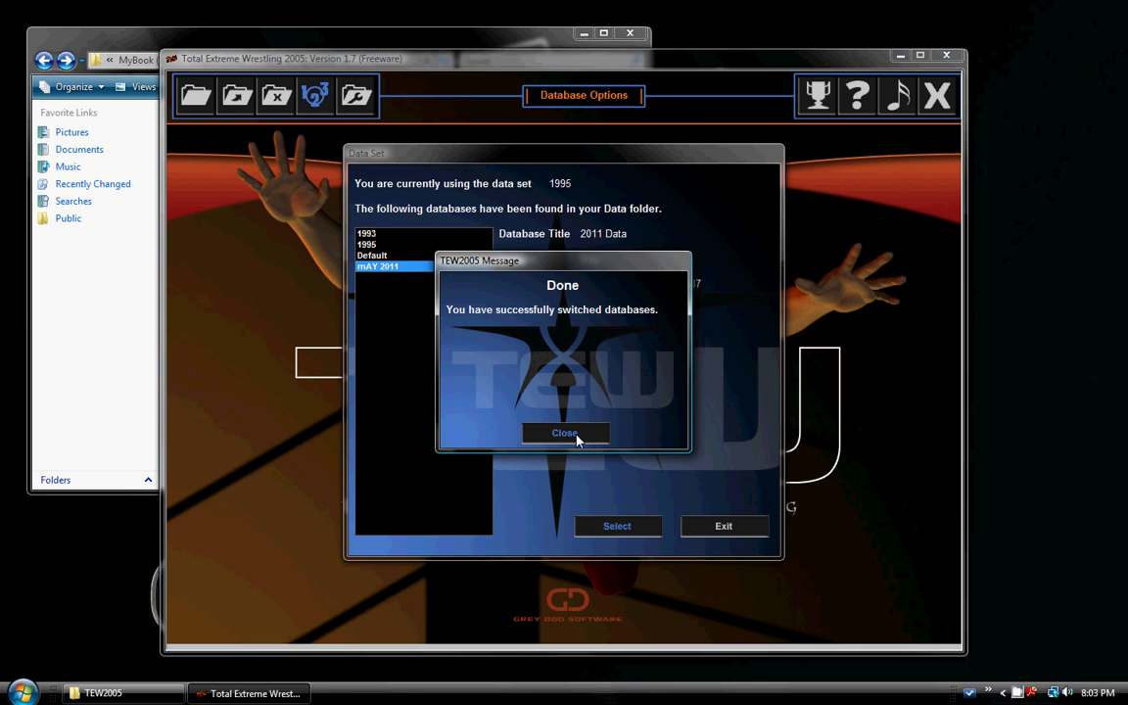
{"action": "left_click", "coordinate": [577, 437]}
{"action": "left_click", "coordinate": [736, 531]}
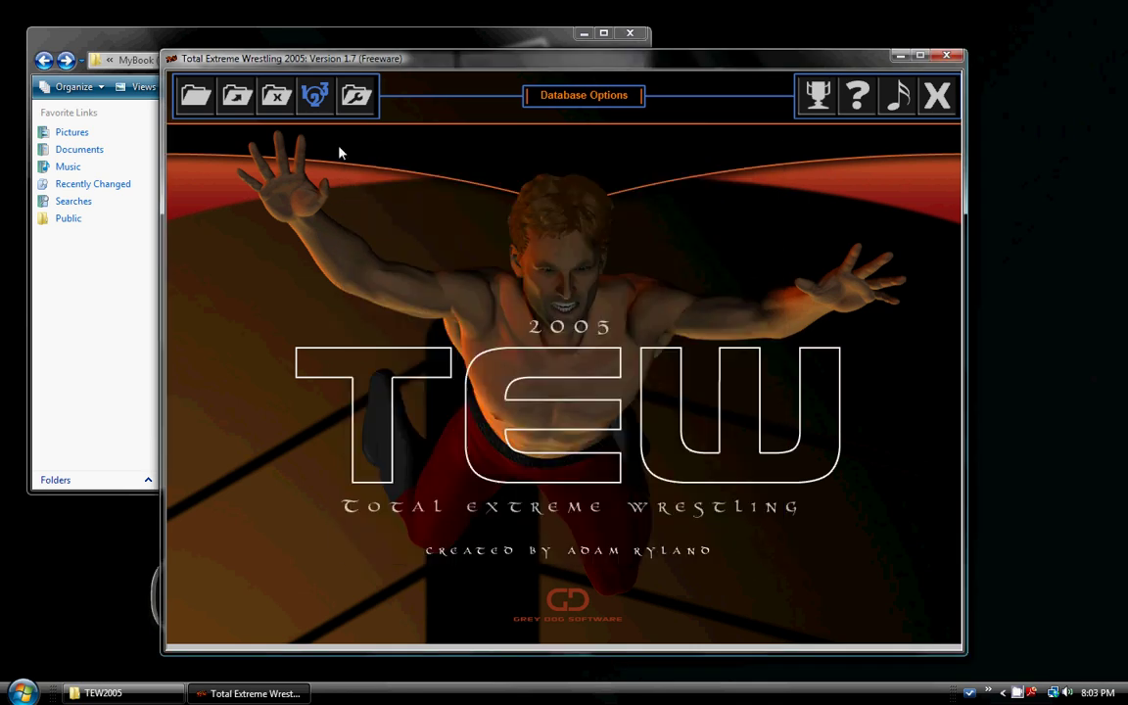
Examine the active database's title, version and starting date in the Database Information Editor, and return to the main menu.
{"action": "left_click", "coordinate": [358, 96]}
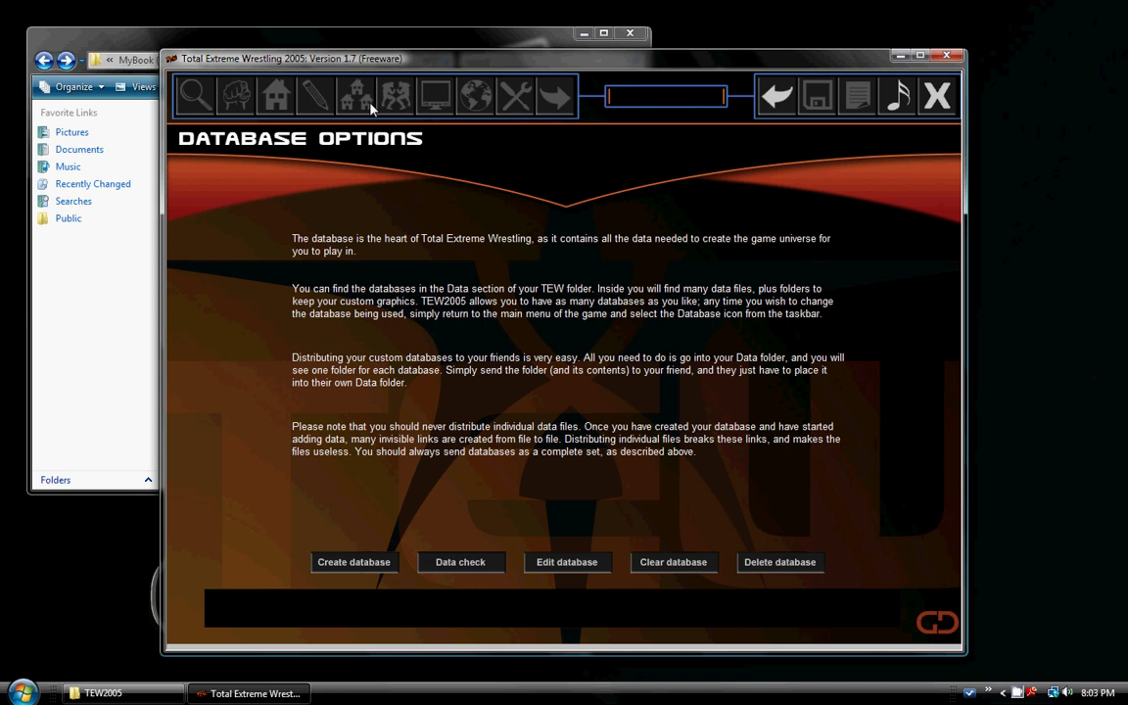
{"action": "left_click", "coordinate": [566, 562]}
{"action": "left_click", "coordinate": [565, 268]}
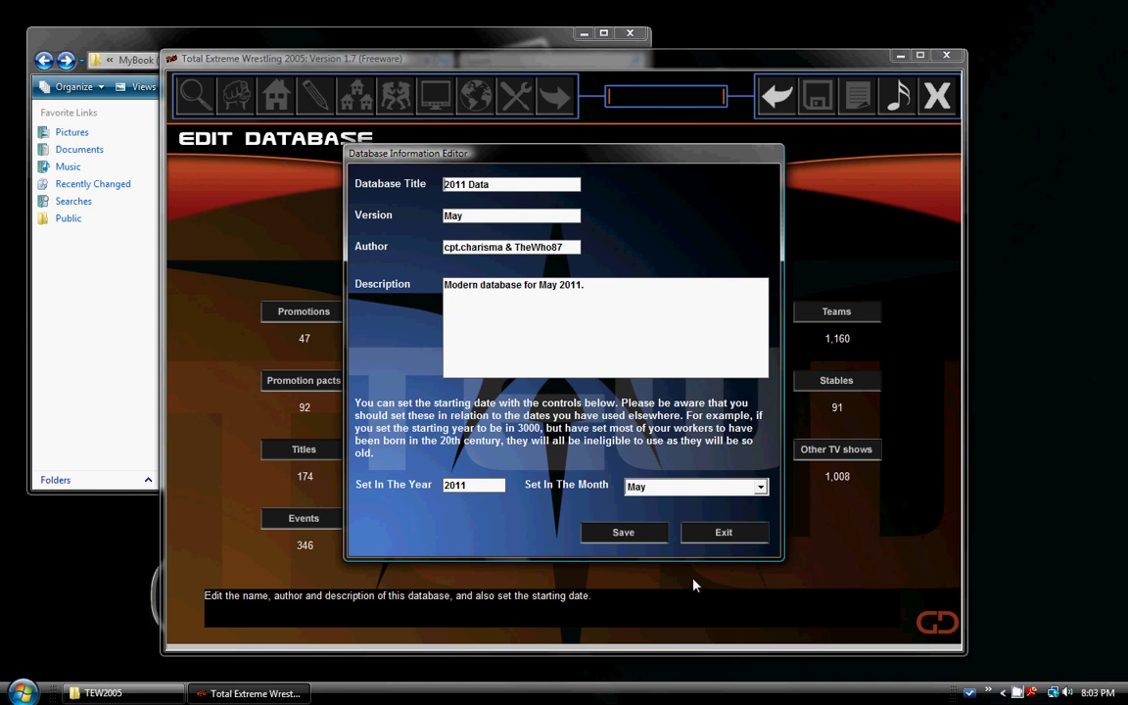
{"action": "left_click", "coordinate": [722, 532]}
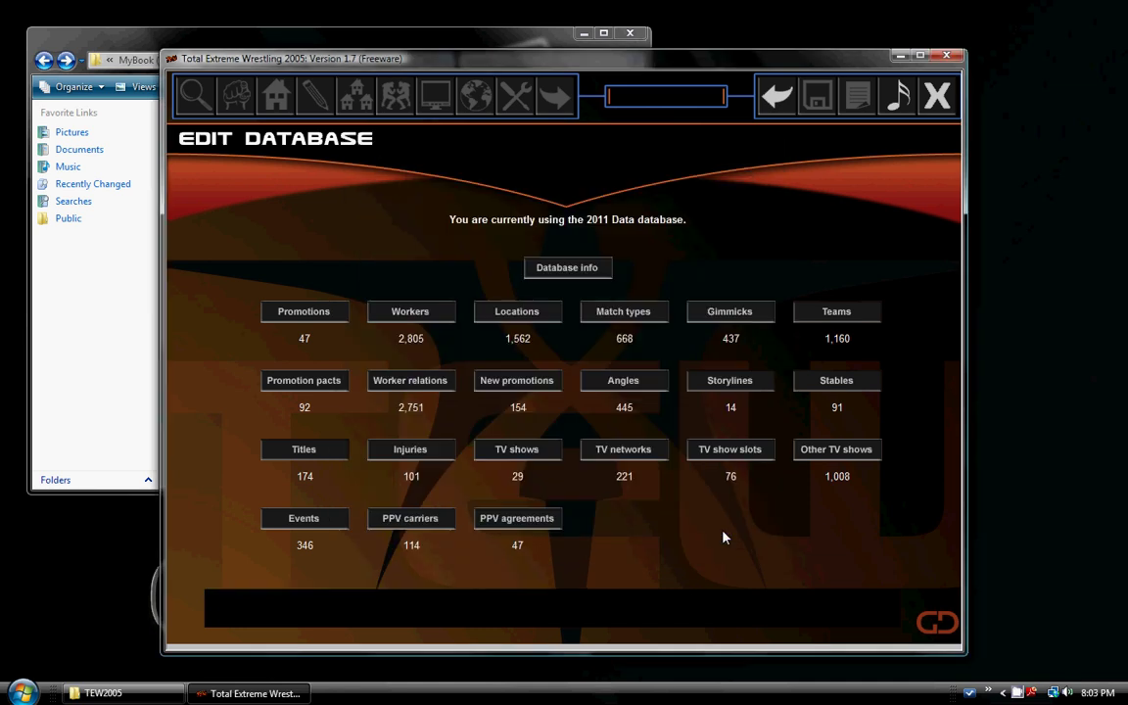
{"action": "left_click", "coordinate": [773, 94]}
{"action": "left_click", "coordinate": [773, 94]}
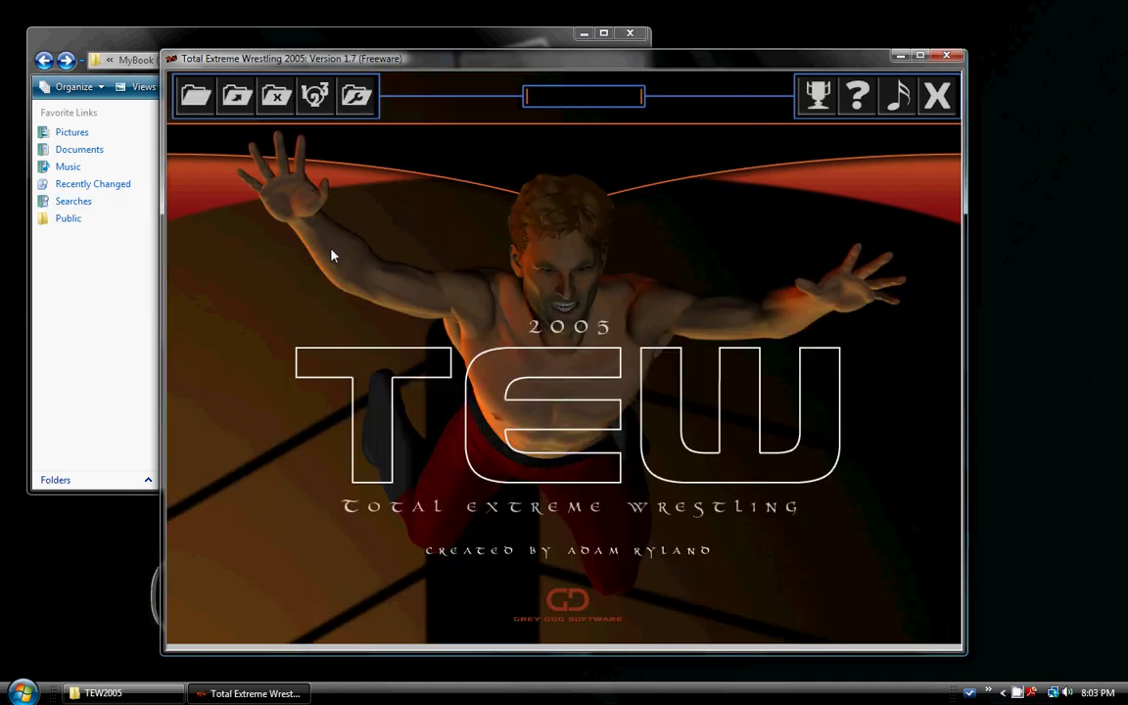
Start a new game named "BLAH" from the mAY 2011 database with all four areas active, closing the advertisement and messages.
{"action": "left_click", "coordinate": [196, 98]}
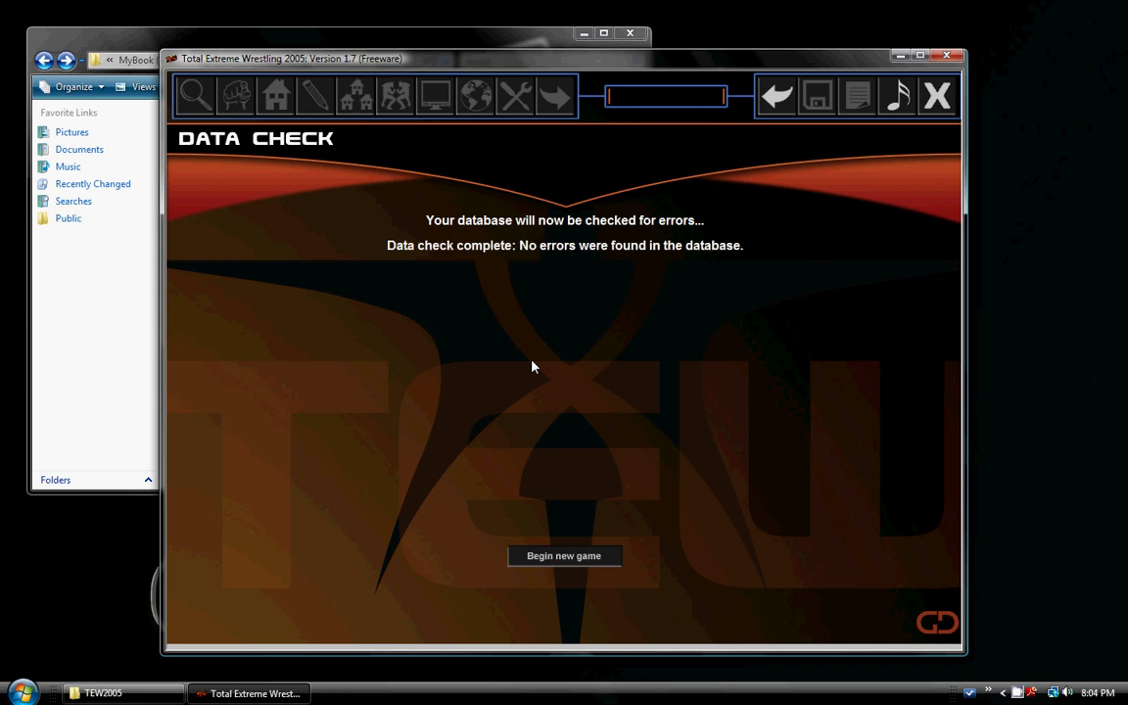
{"action": "left_click", "coordinate": [568, 557]}
{"action": "left_click", "coordinate": [925, 615]}
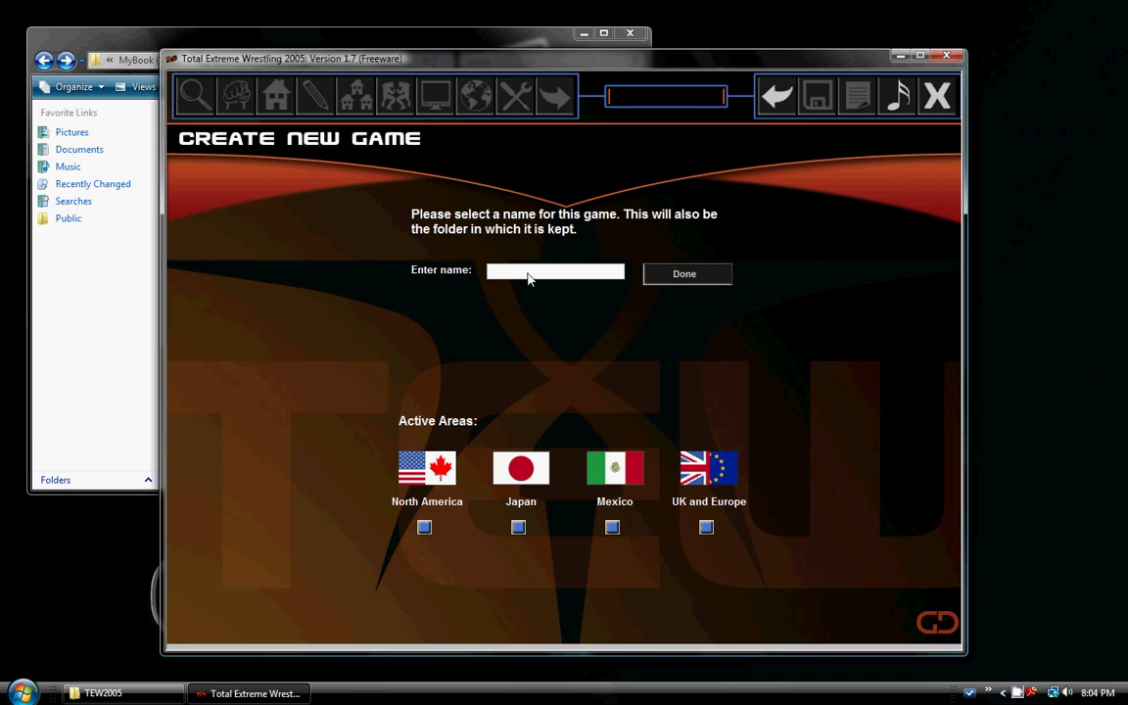
{"action": "type", "text": "BLAH"}
{"action": "left_click", "coordinate": [655, 275]}
{"action": "left_click", "coordinate": [502, 426]}
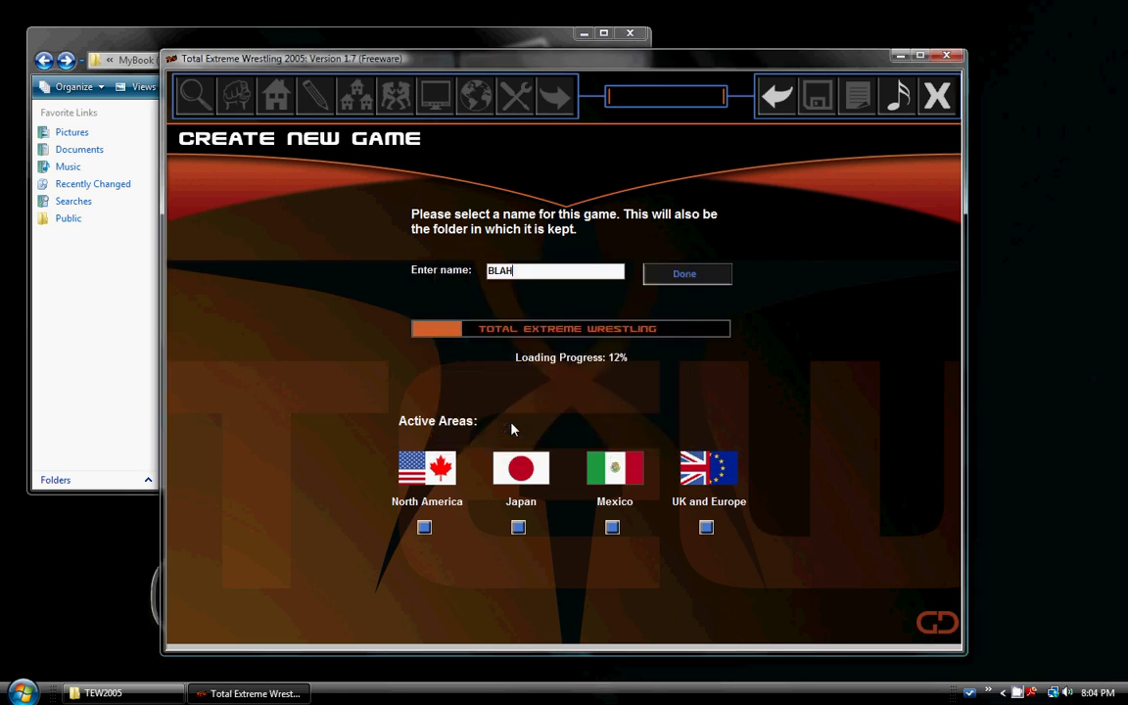
{"action": "left_click", "coordinate": [534, 432]}
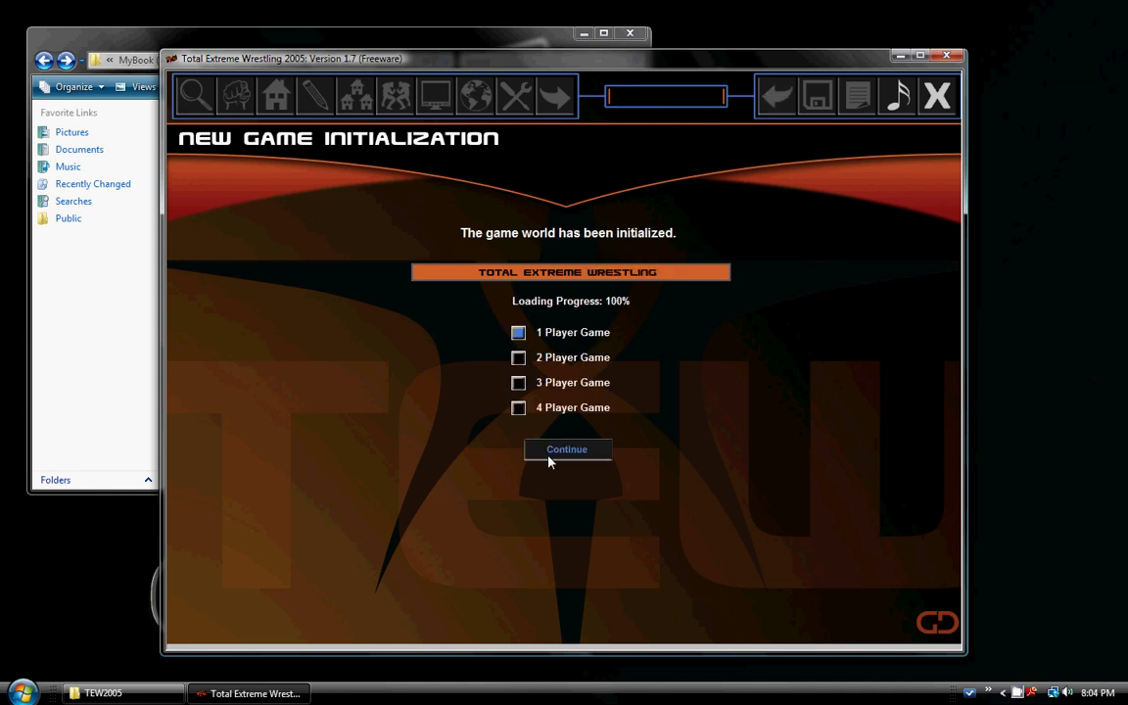
Continue with a one-player game and choose the ASW promotion for the player.
{"action": "left_click", "coordinate": [565, 449]}
{"action": "left_click", "coordinate": [480, 359]}
{"action": "left_click", "coordinate": [439, 428]}
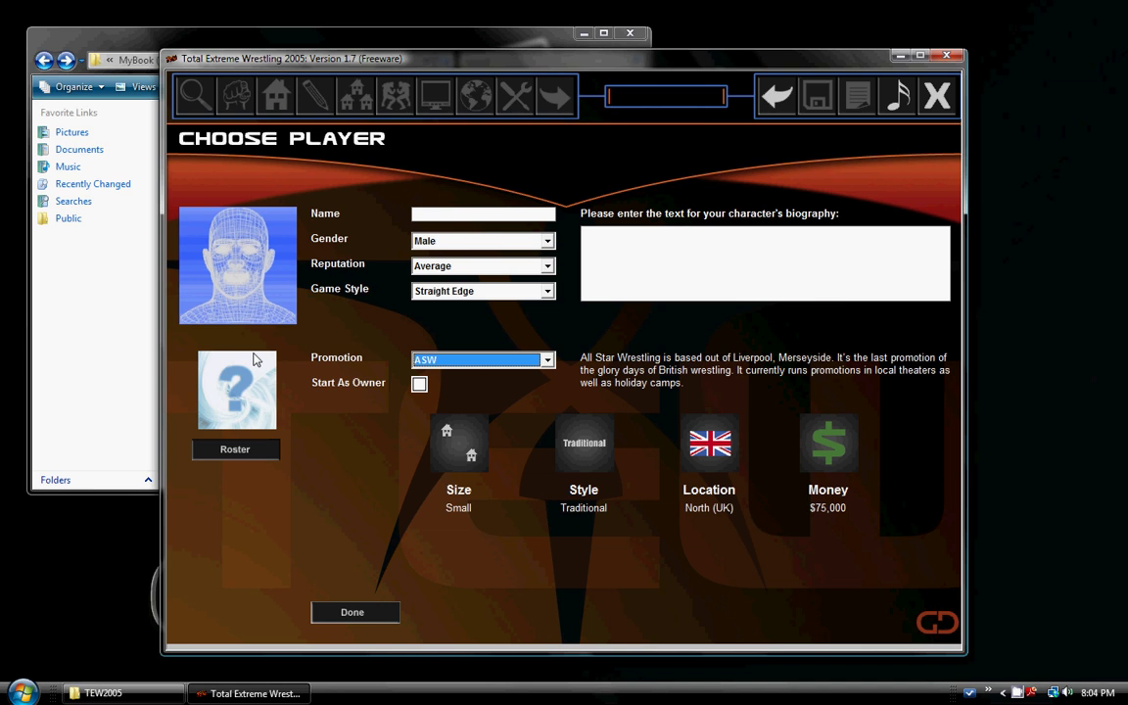
Browse the list of available promotions for the new player.
{"action": "left_click", "coordinate": [477, 359]}
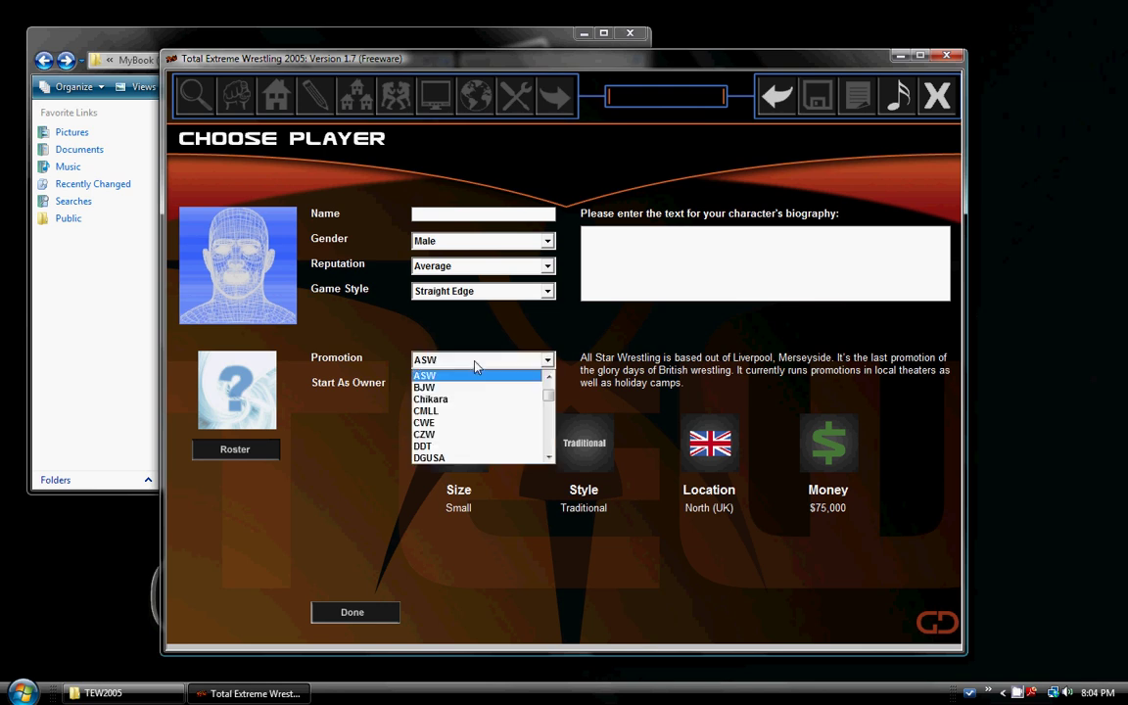
{"action": "scroll", "coordinate": [472, 409], "scroll_direction": "down", "scroll_amount": 1}
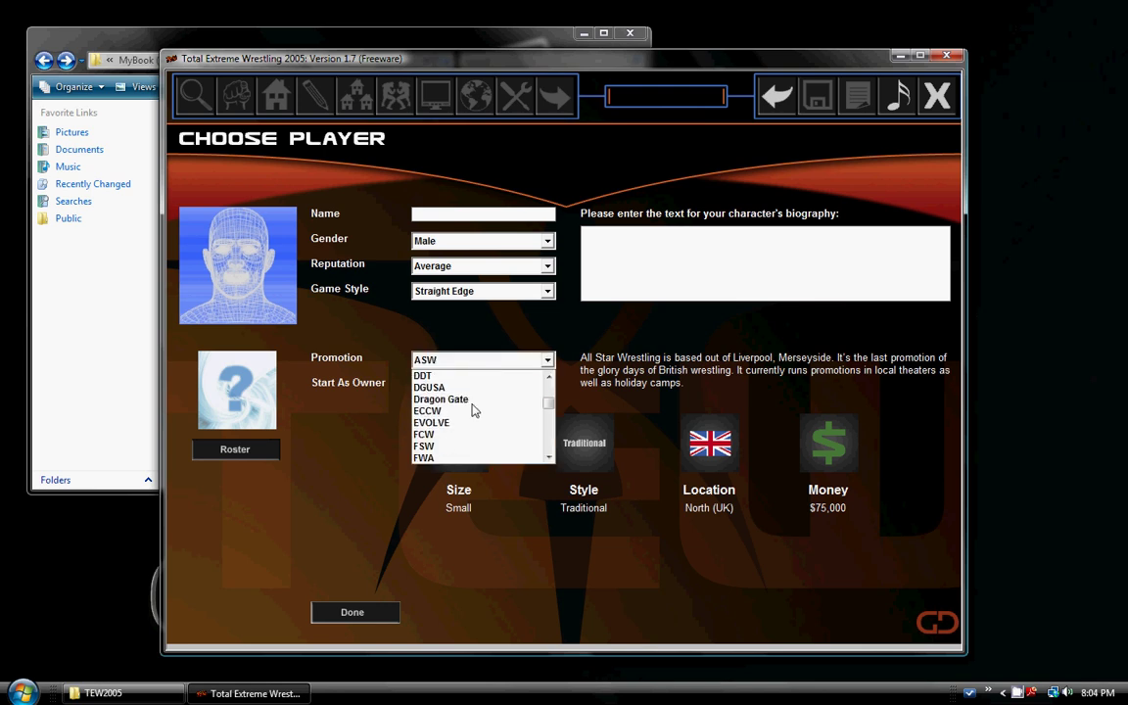
{"action": "scroll", "coordinate": [472, 411], "scroll_direction": "down", "scroll_amount": 7}
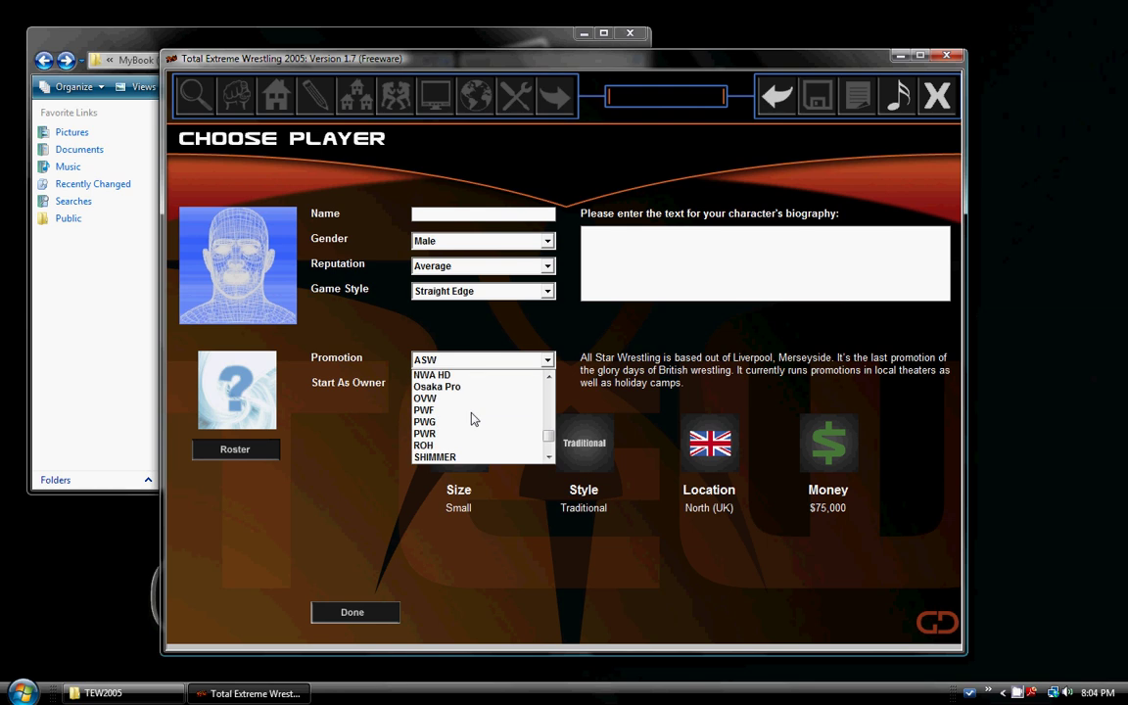
{"action": "scroll", "coordinate": [472, 418], "scroll_direction": "down", "scroll_amount": 3}
{"action": "scroll", "coordinate": [498, 409], "scroll_direction": "up", "scroll_amount": 5}
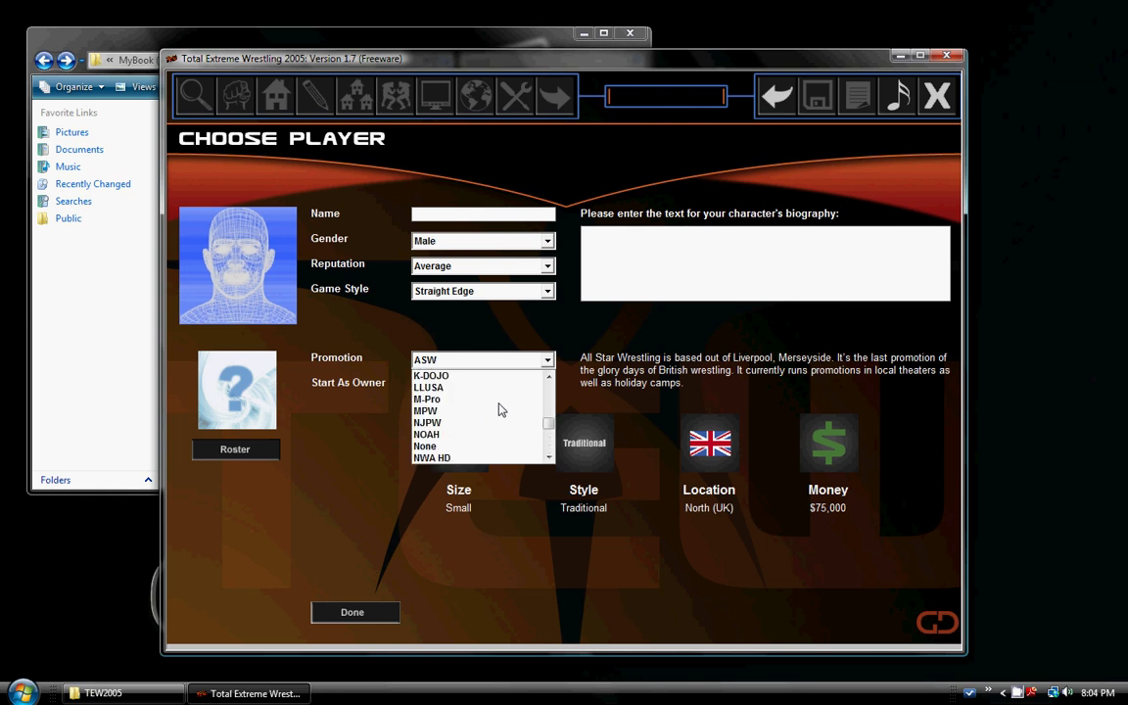